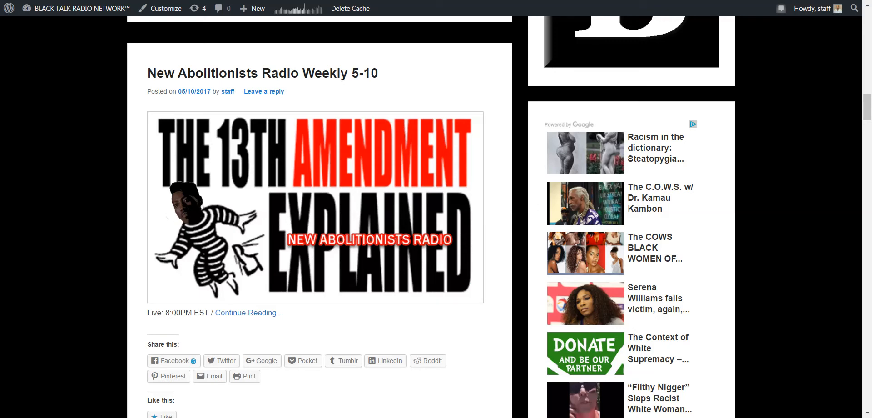
Step: Switch to FormatFactory and add the are_you_feeding_a_... recording from the Mind Body Spirit podcast 2017 folder to an All to MP3 conversion
left_click(691, 417)
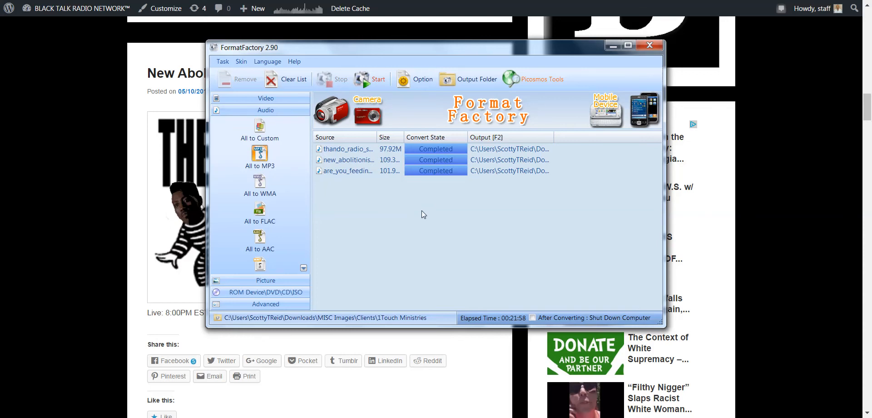
left_click_drag(415, 48, 509, 92)
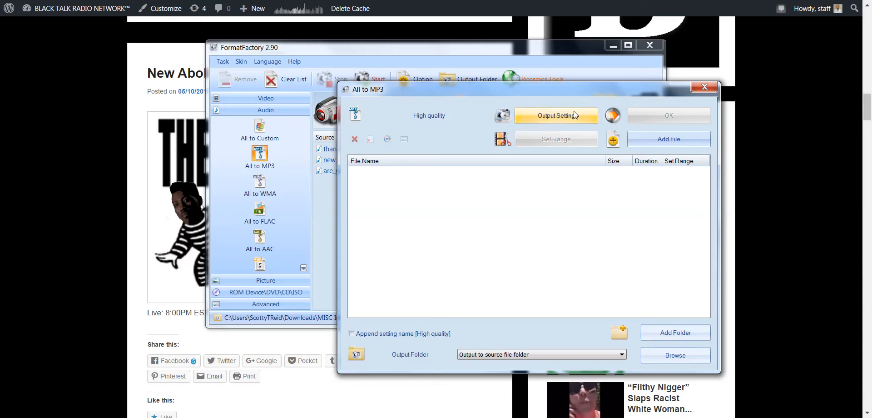
left_click(649, 138)
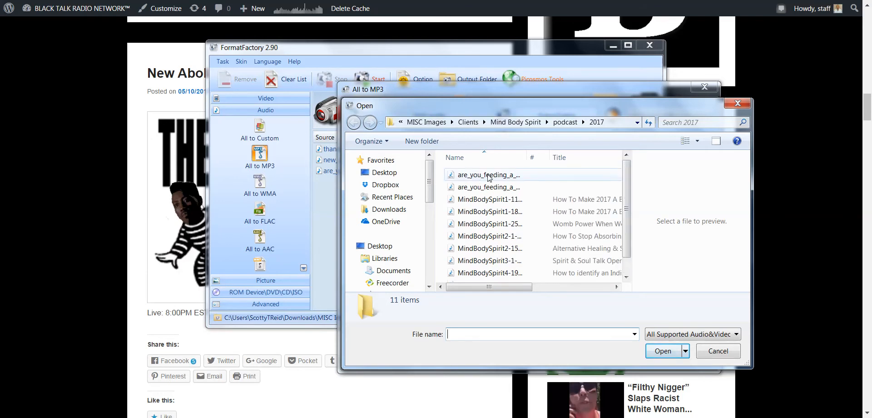
double_click(578, 180)
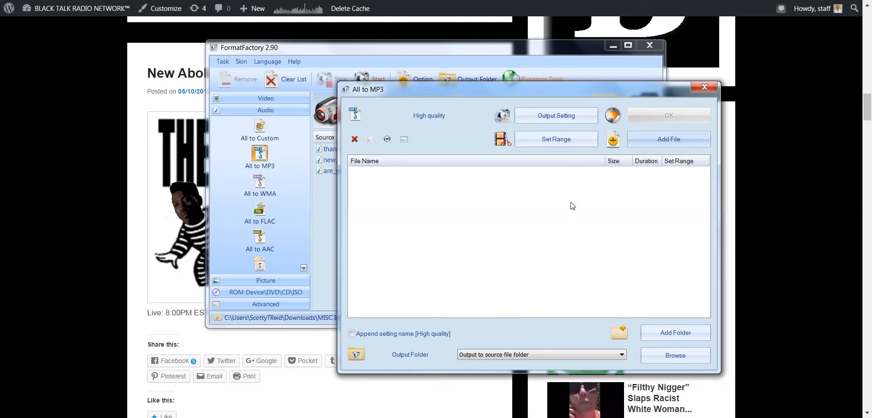
Step: Set the MP3 output bitrate to 64 KB/s in the High quality profile
left_click(558, 117)
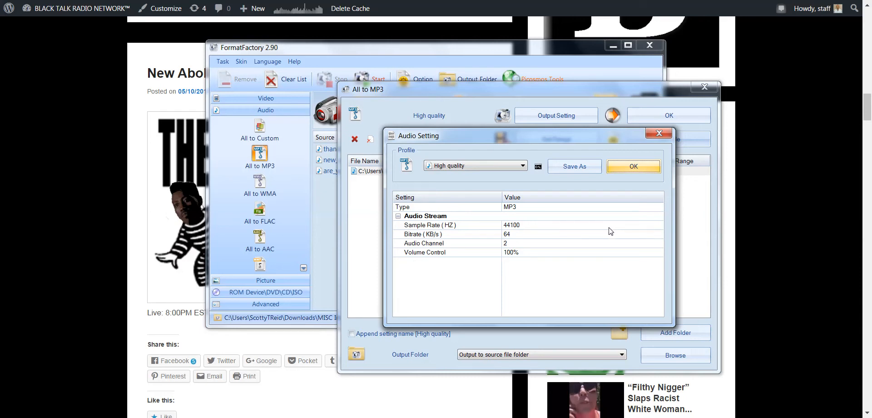
left_click(540, 235)
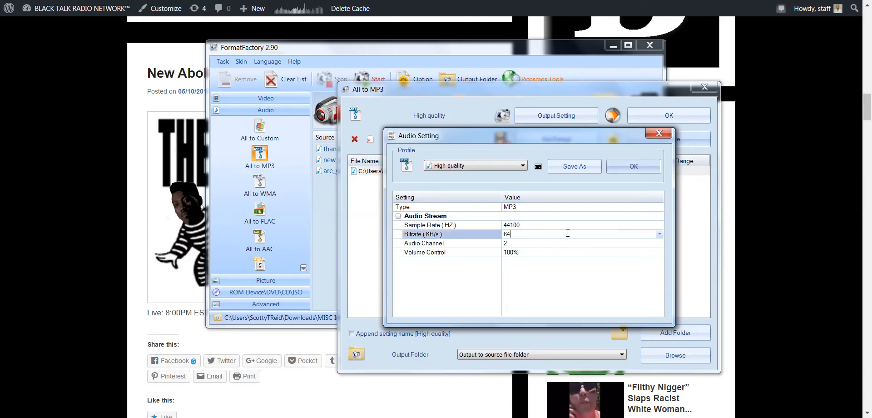
left_click(659, 234)
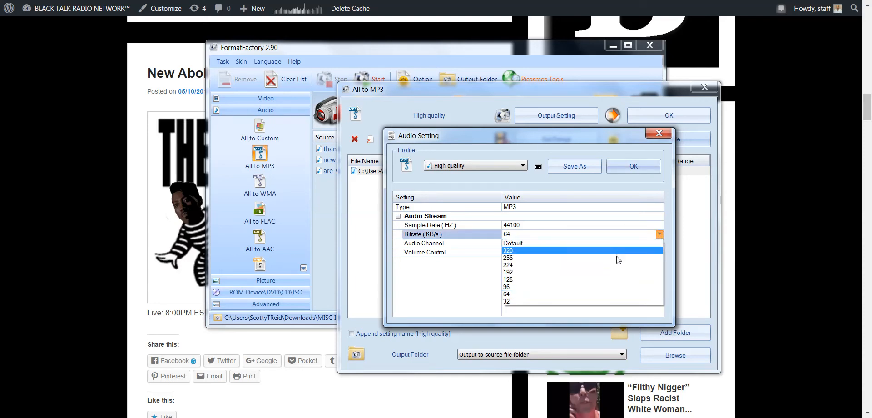
left_click(609, 298)
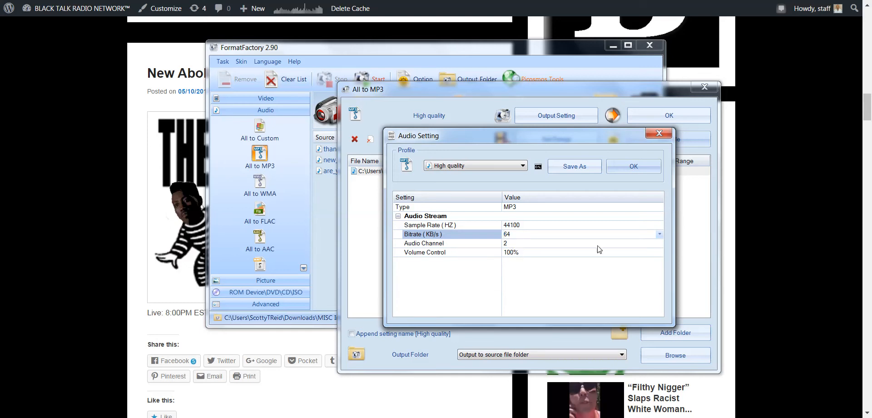
left_click(636, 167)
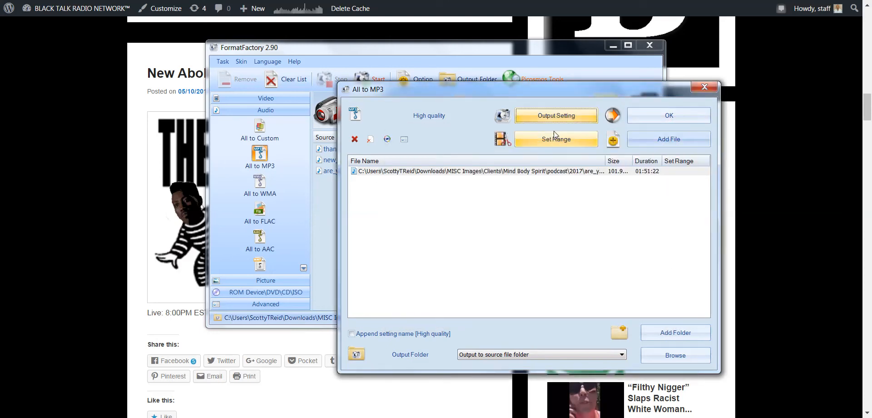
Step: Add the MP3 conversion to the task list, select the queued task, and minimize FormatFactory
left_click(664, 116)
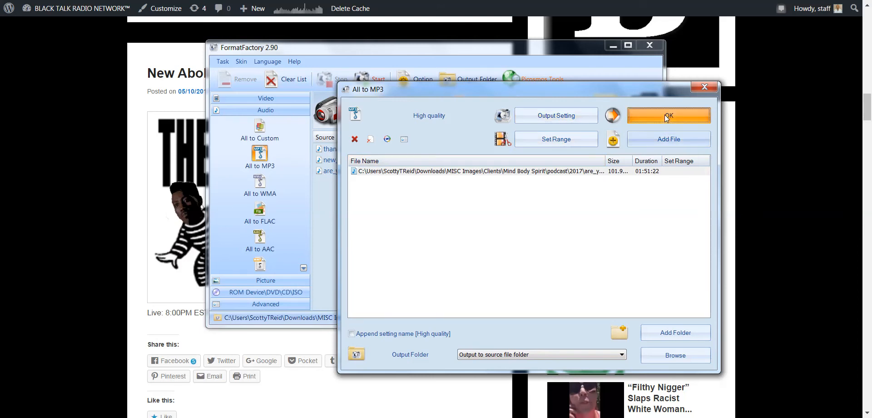
left_click(346, 182)
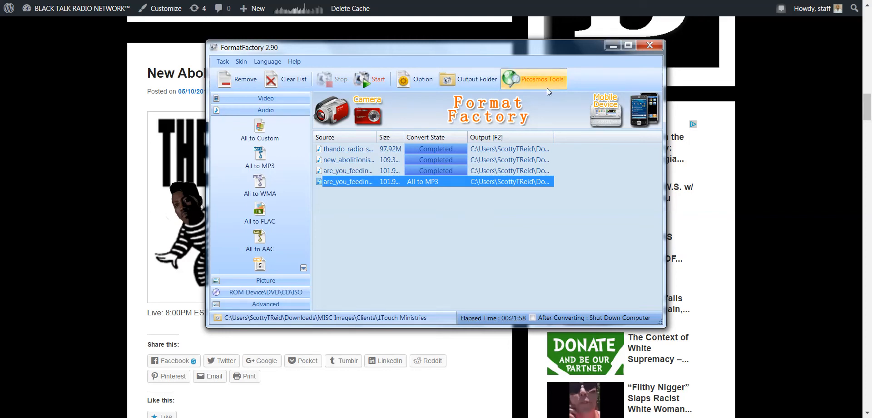
left_click(610, 47)
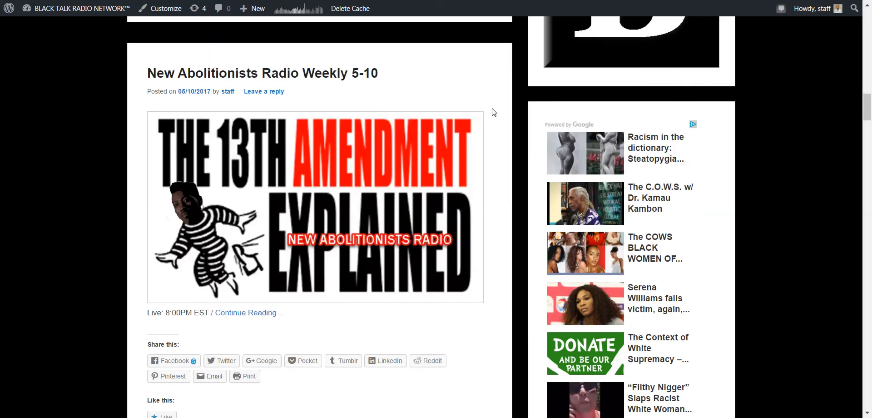
scroll(494, 109, "down", 7)
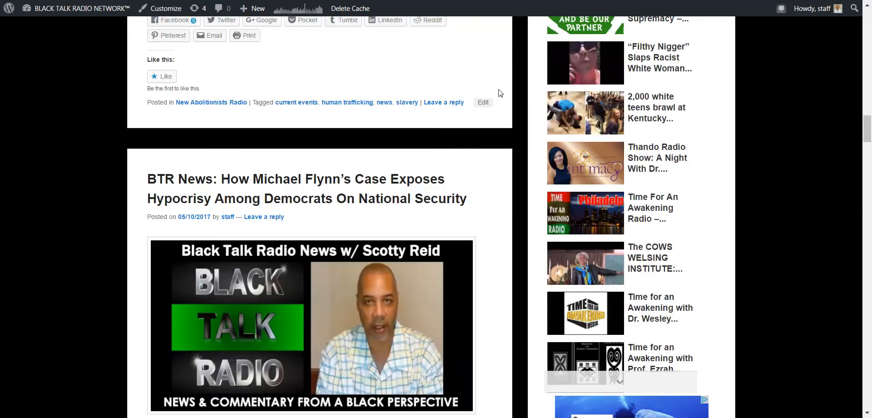
scroll(500, 93, "up", 7)
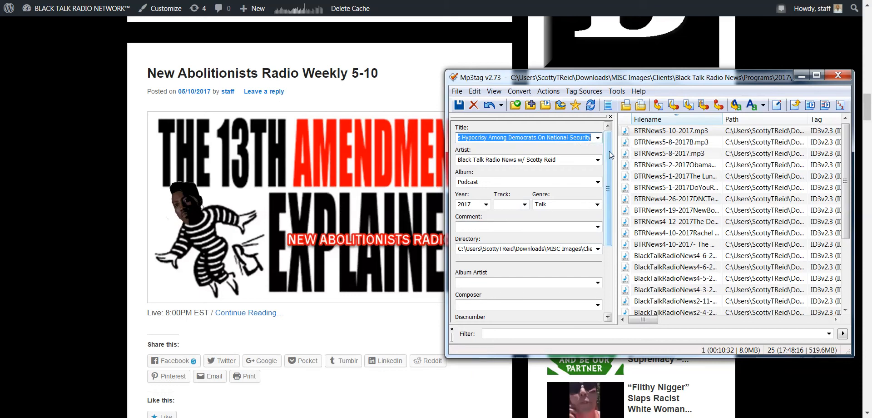
Step: Load the 2017 folder from New Abolitionists Radio > Programs as the working directory in Mp3tag
left_click(519, 107)
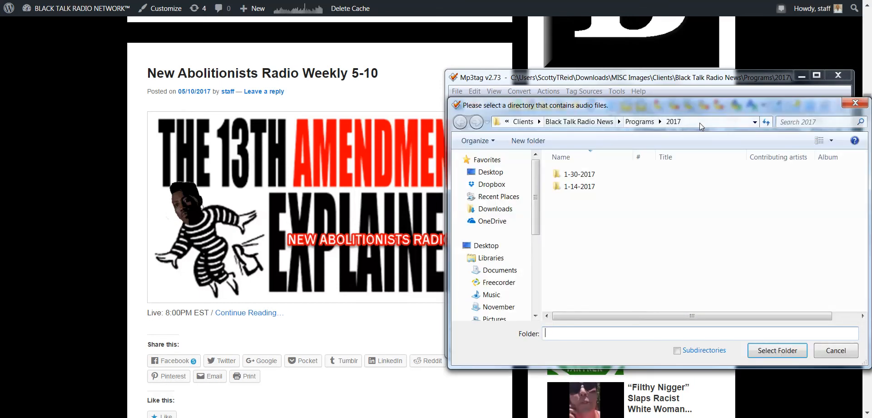
left_click(540, 121)
scroll(593, 220, "down", 6)
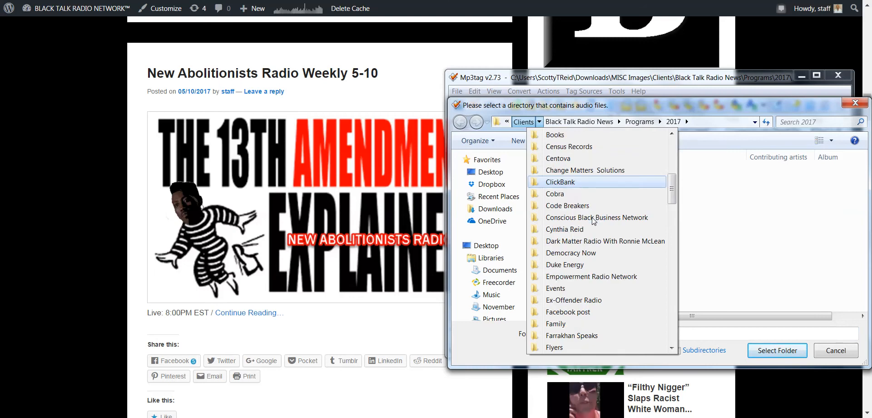
scroll(593, 220, "down", 8)
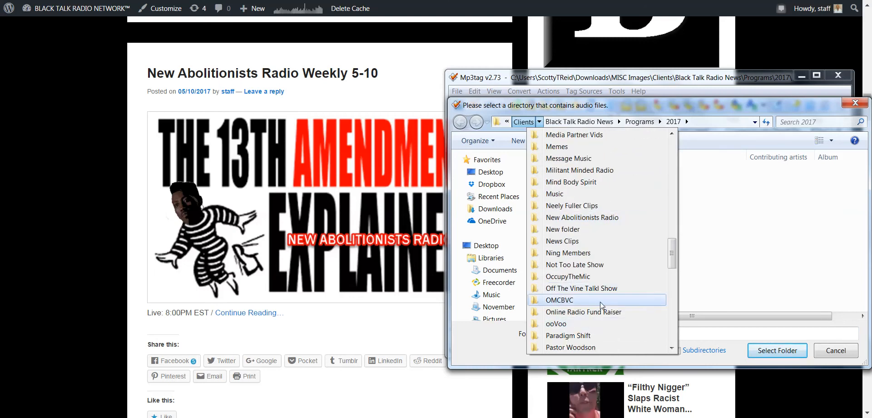
scroll(595, 278, "up", 5)
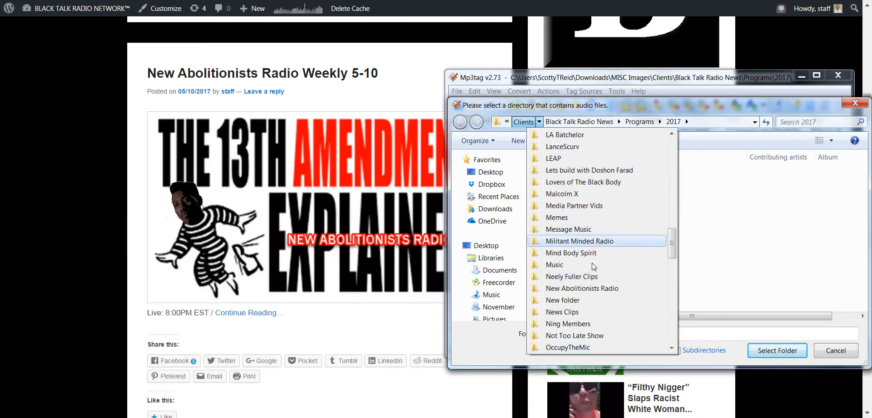
left_click(590, 288)
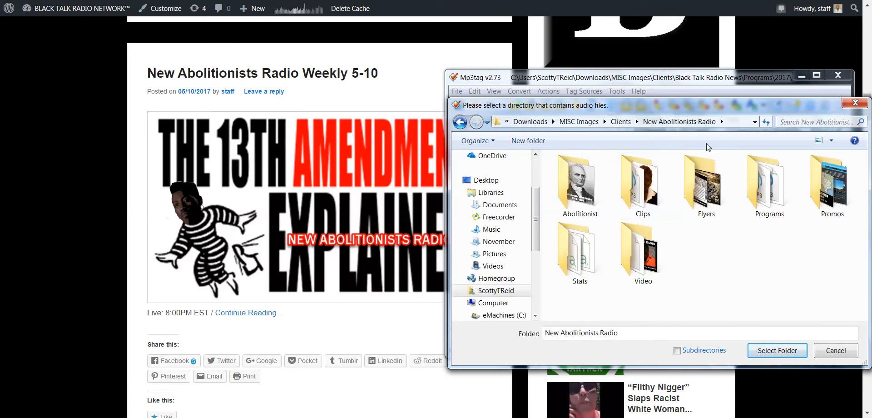
left_click(778, 190)
double_click(778, 190)
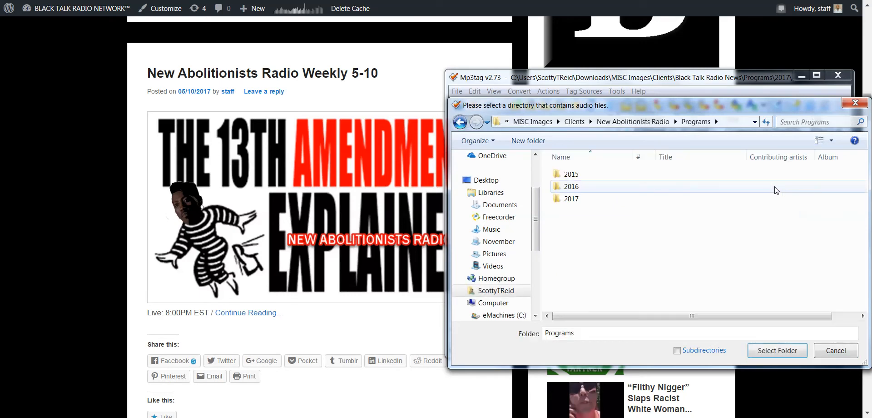
left_click(571, 200)
double_click(571, 200)
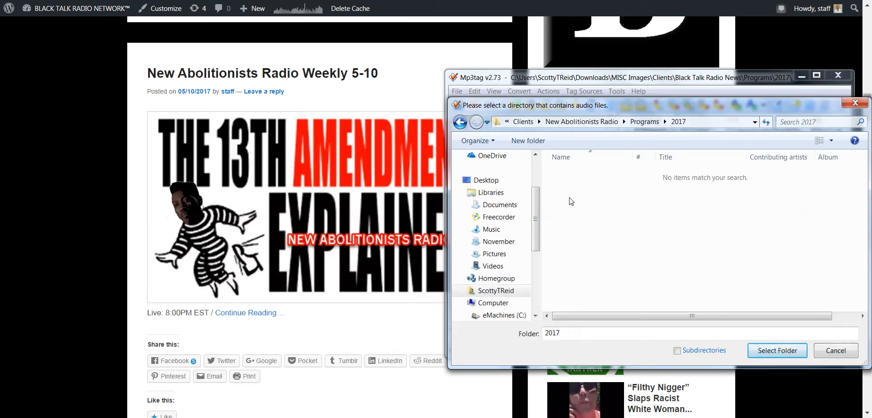
left_click(783, 350)
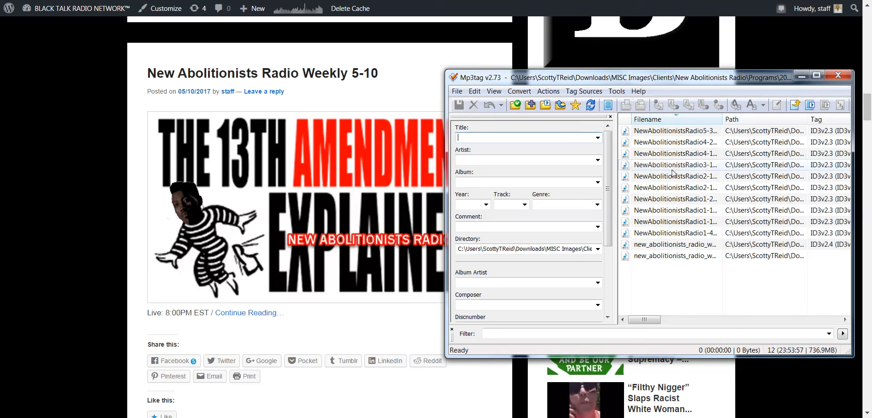
Step: Compare the two new_abolitionists_radio_weekly files and delete the larger 109 MB one, new_abolitionists_radio_weekly_5_10
left_click(627, 246)
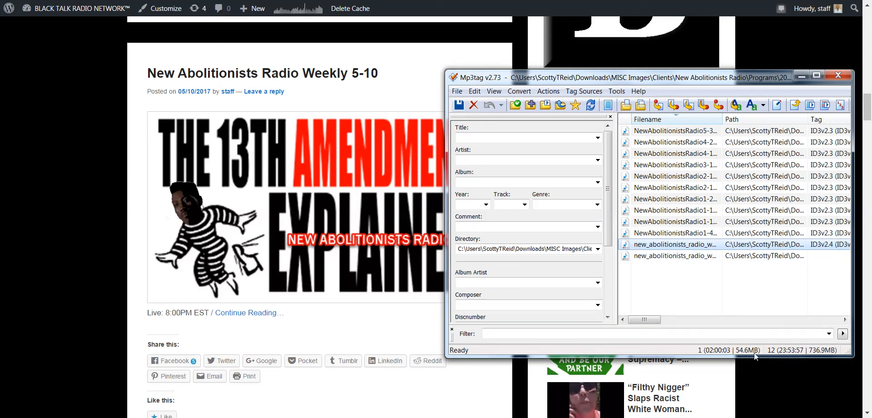
left_click(676, 257)
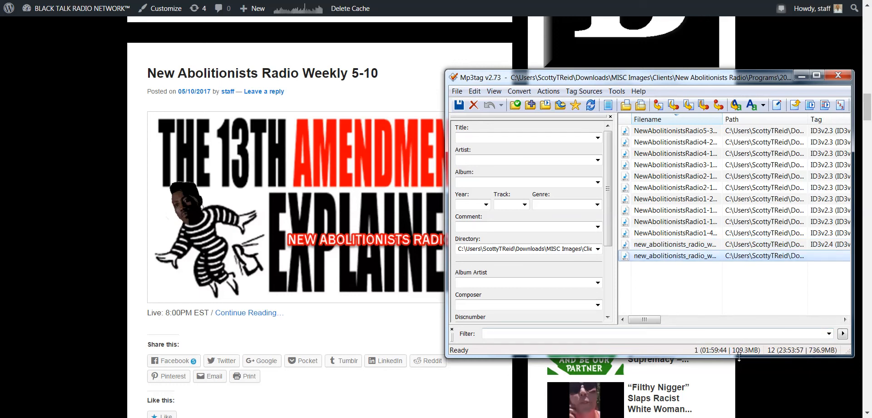
right_click(668, 256)
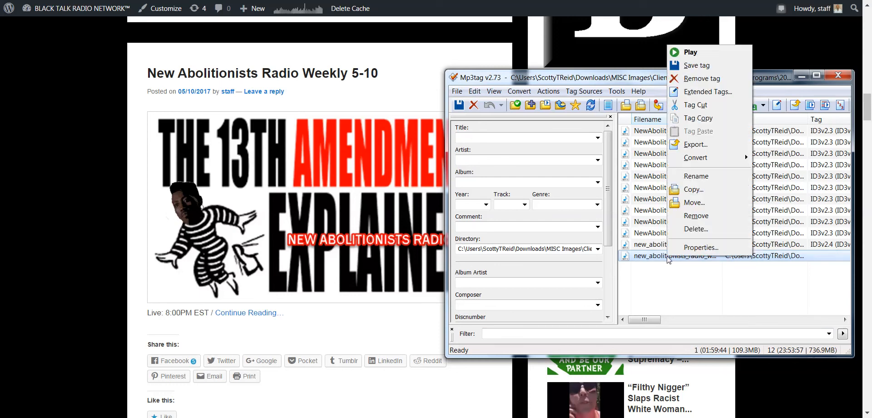
left_click(703, 229)
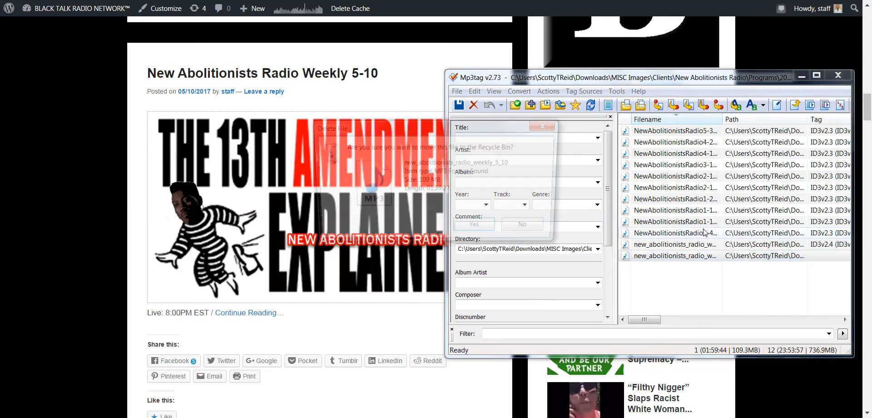
left_click(480, 229)
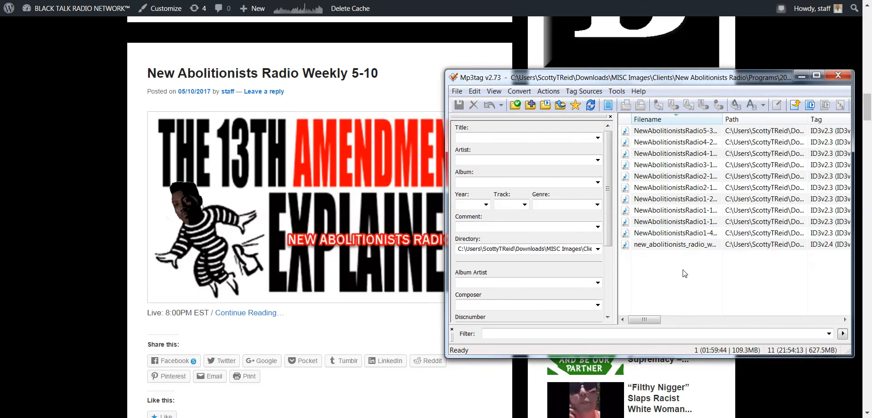
Step: Copy the file name NewAbolitionistsRadio5-3-2017 from the previous episode's MP3
left_click(689, 246)
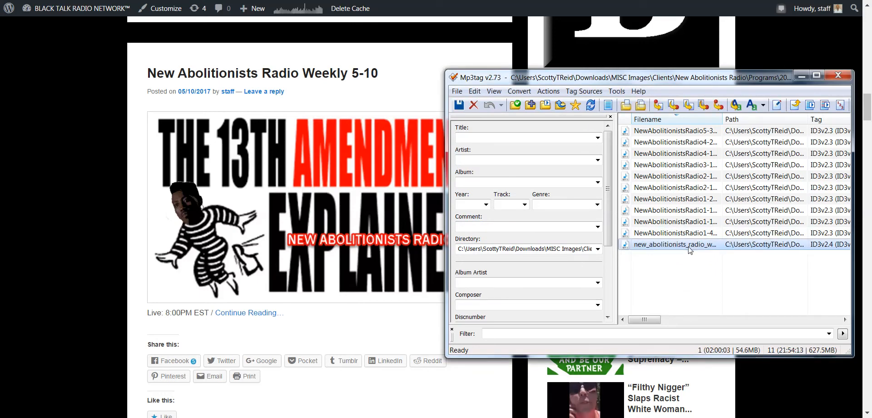
left_click(681, 131)
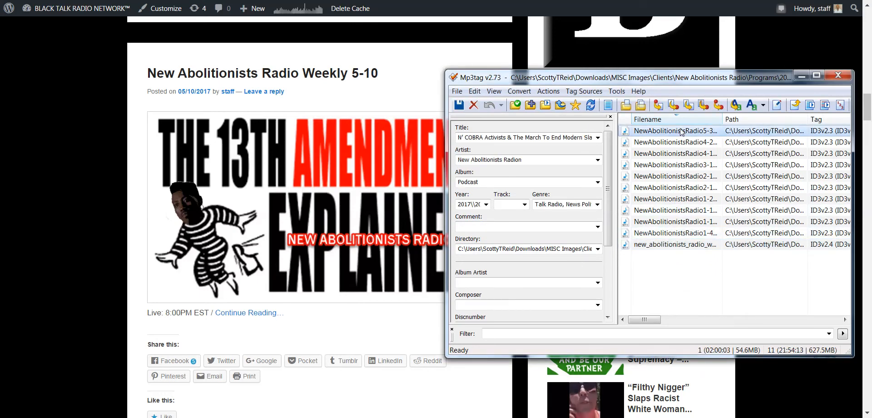
right_click(681, 131)
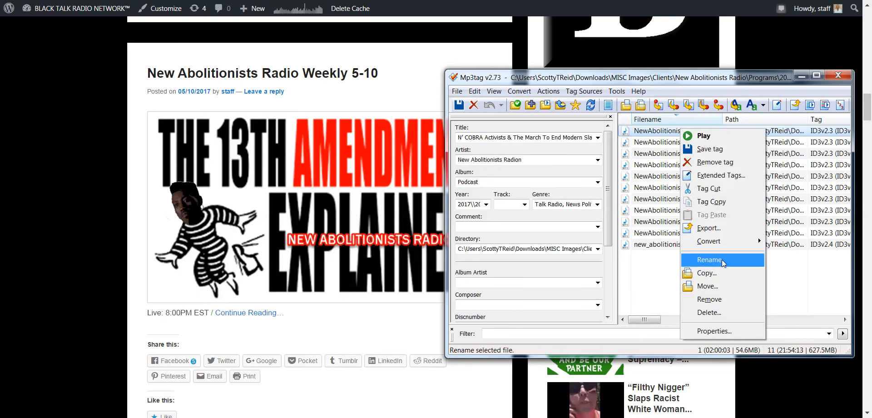
left_click(721, 260)
right_click(689, 131)
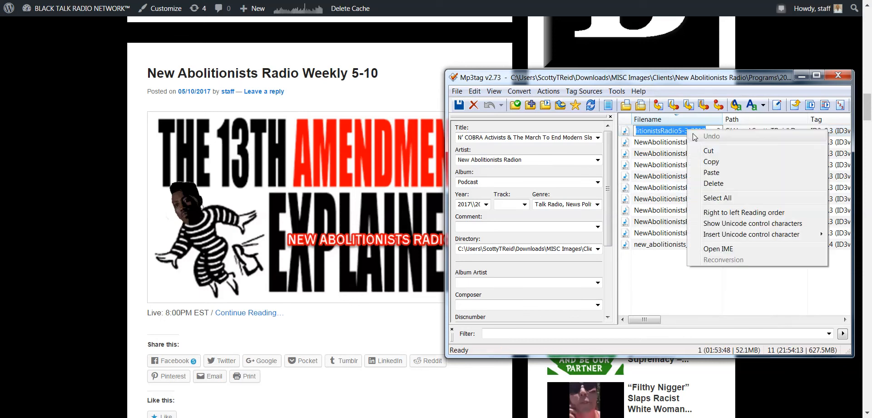
left_click(712, 162)
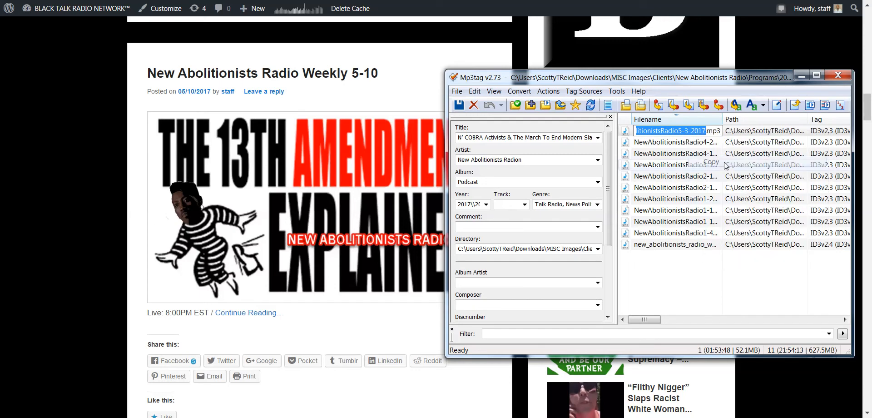
Step: Rename the new_abolitionists_radio_weekly file as NewAbolitionistsRadio5-10-2017, pasting the copied name and changing its day to 10
left_click(672, 244)
right_click(674, 244)
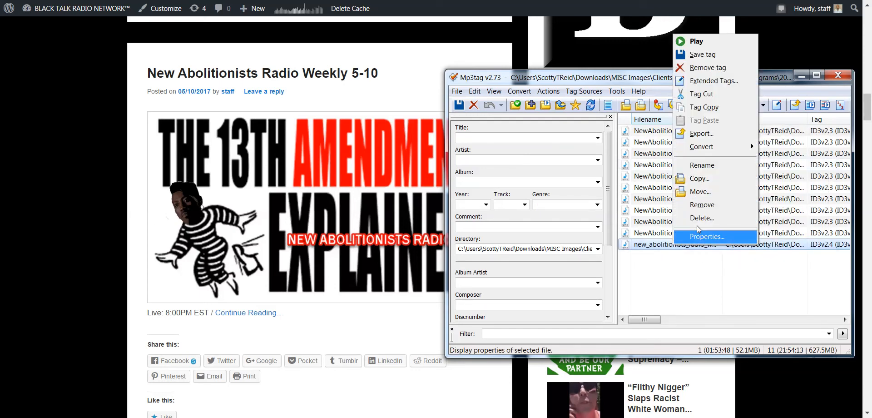
left_click(717, 165)
right_click(681, 242)
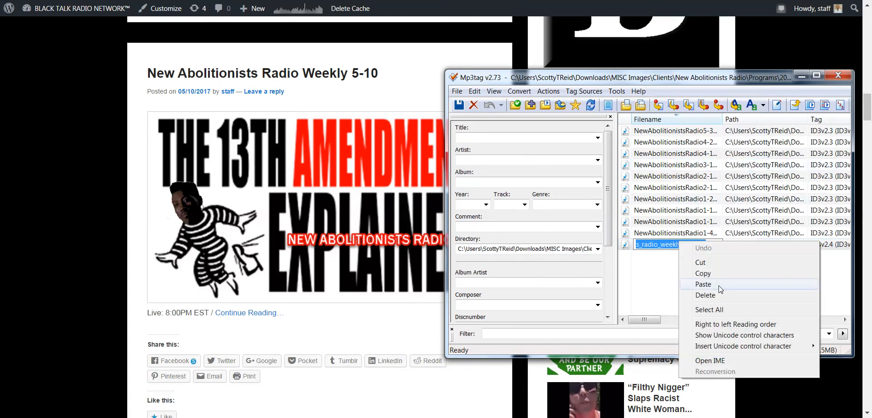
left_click(704, 284)
left_click_drag(684, 244, 689, 244)
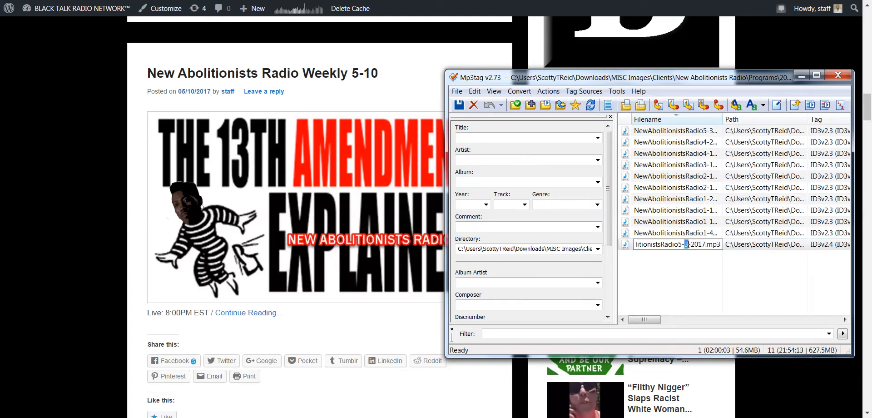
type("10")
left_click(626, 248)
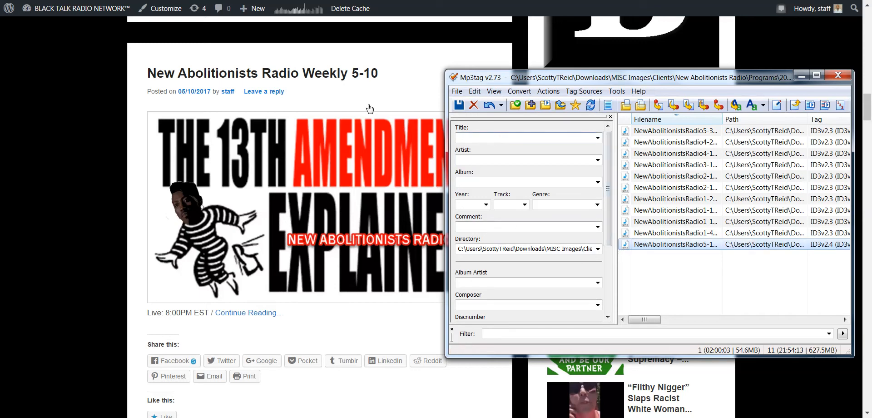
Step: Switch to the Black Talk Radio Network page in the browser and copy the post title New Abolitionists Radio Weekly 5-10
left_click(389, 73)
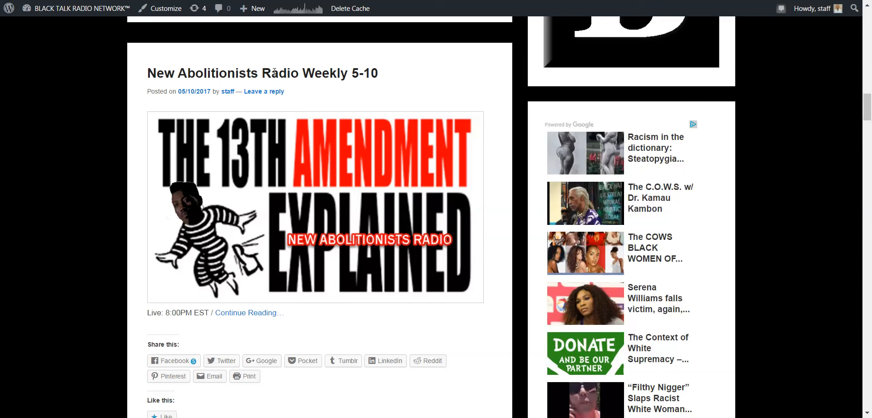
left_click_drag(389, 74, 142, 72)
right_click(153, 71)
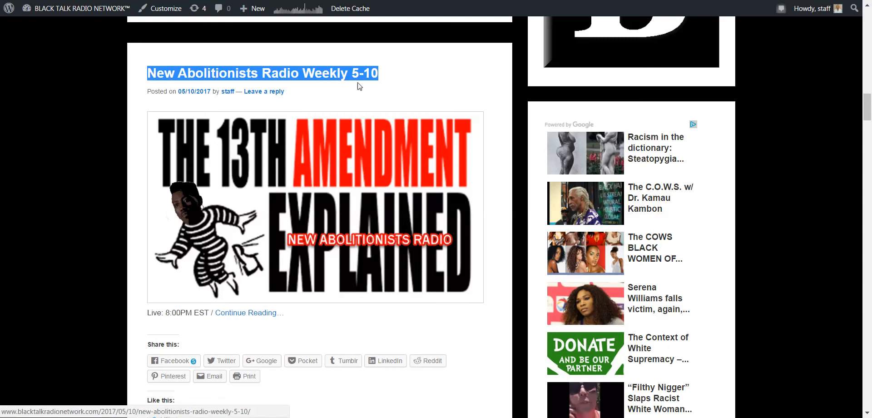
left_click(269, 160)
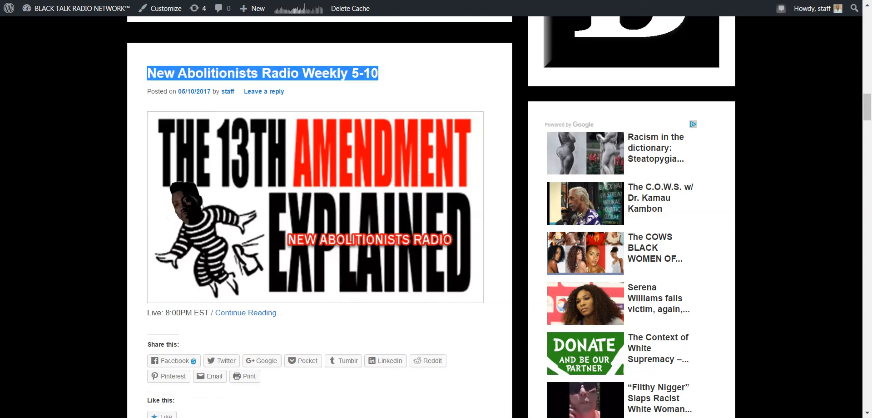
Step: Switch back to Mp3tag and paste New Abolitionists Radio Weekly 5-10 as the title tag of the renamed MP3
key("alt+Tab")
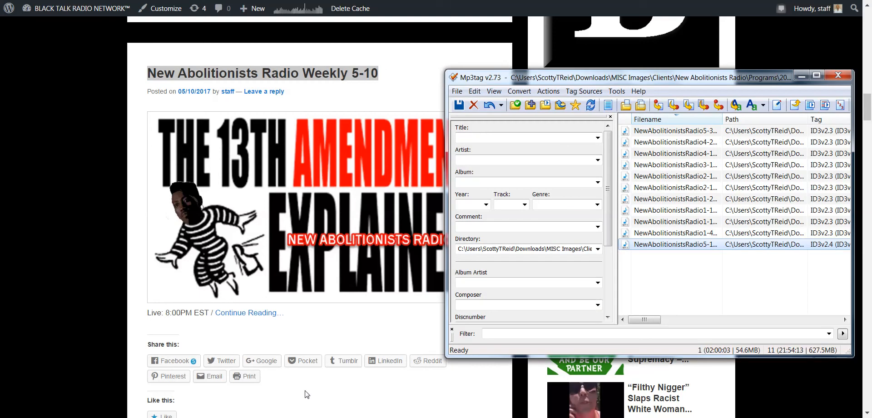
left_click(510, 138)
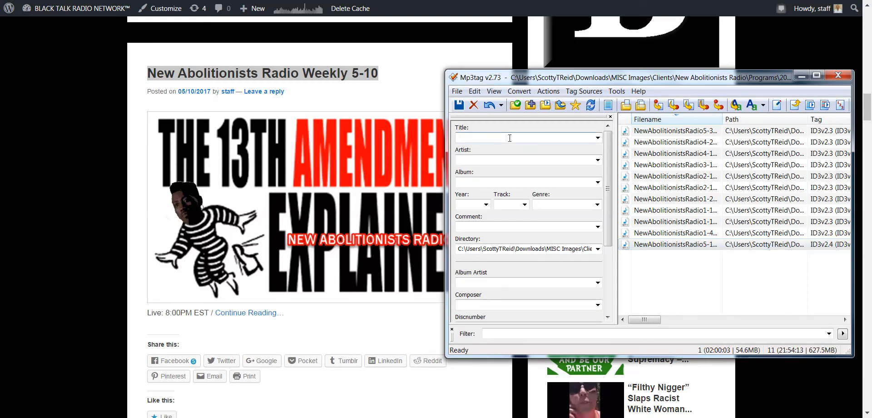
key("ctrl+v")
left_click(650, 246)
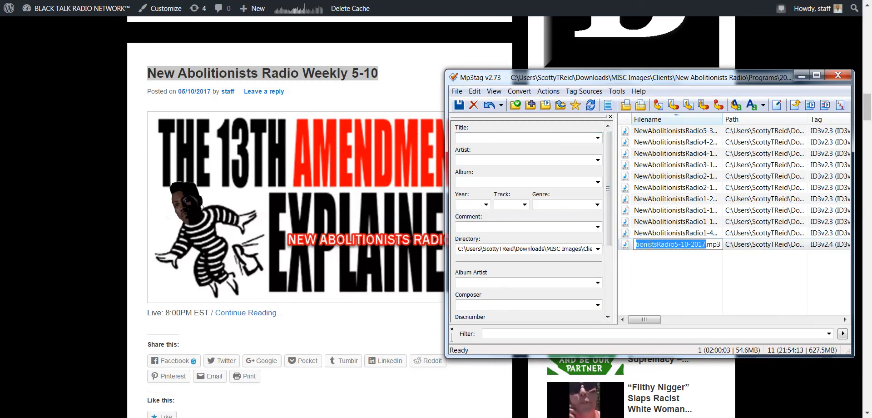
key("Return")
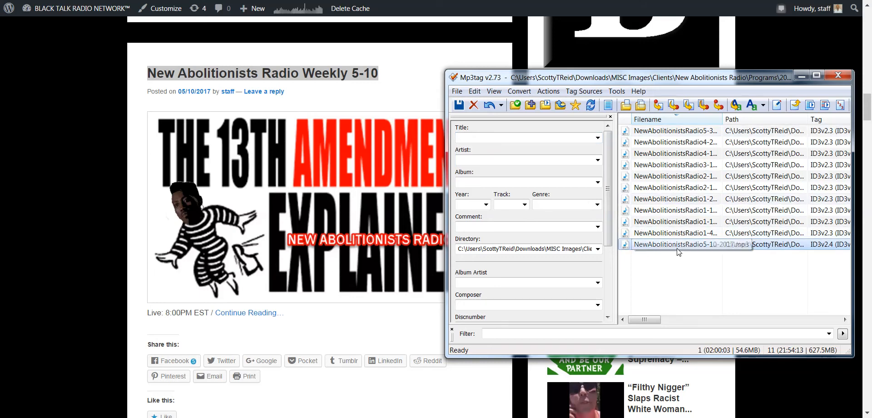
left_click(525, 137)
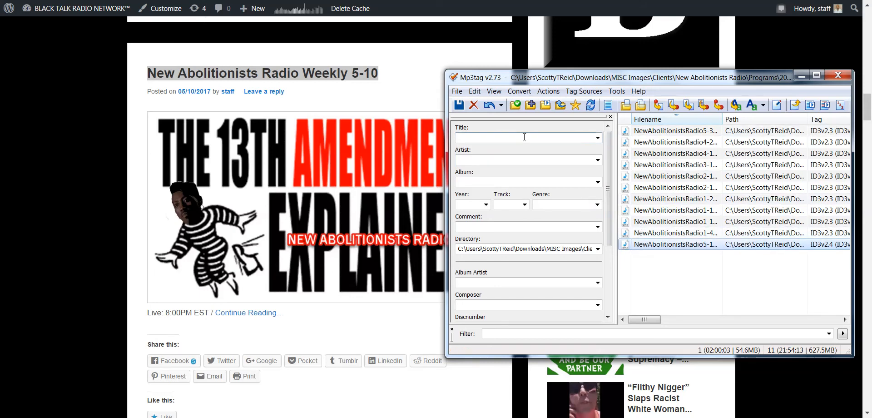
key("ctrl+v")
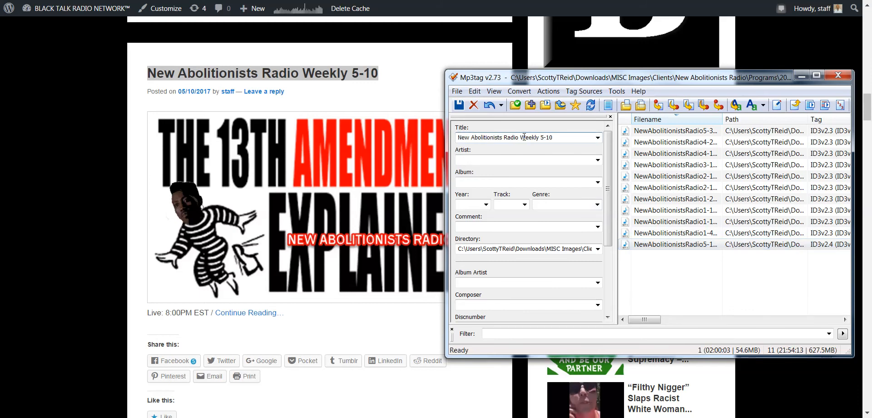
Step: Set the artist tag to New Abolitionists Radio and the album tag to Podcast
left_click(511, 160)
type("New Aboli")
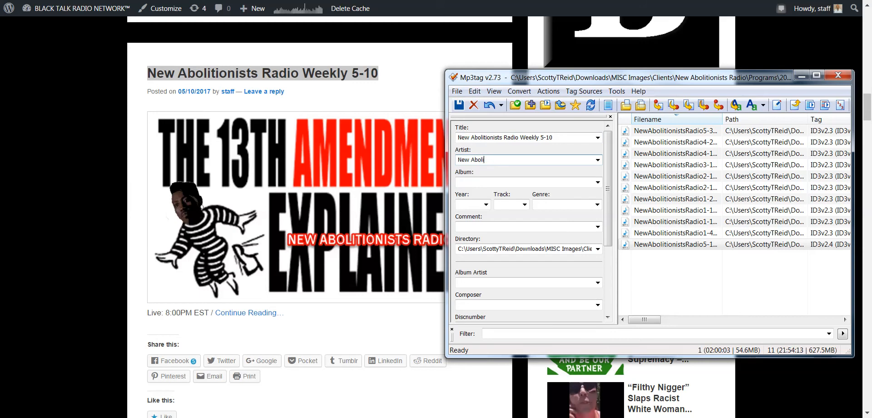
type("tionists Radio")
left_click(515, 181)
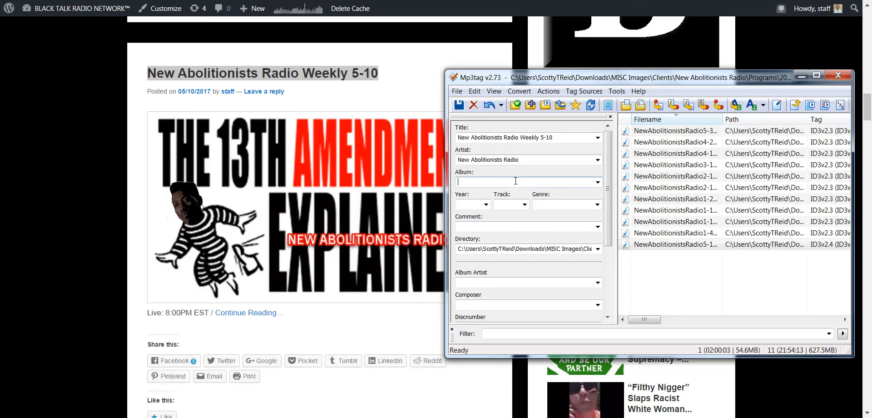
type("Podcast")
Step: Set the year tag to 2017 and enter Talk as the genre
left_click(474, 204)
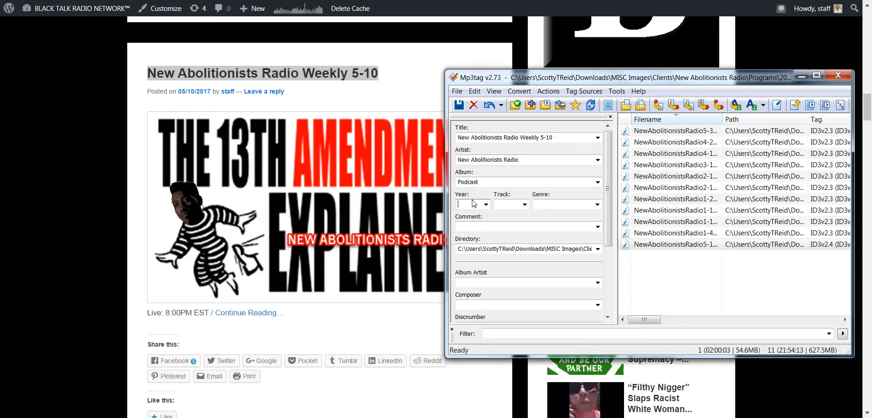
type("2017")
left_click(559, 203)
type("Talk")
scroll(611, 190, "down", 5)
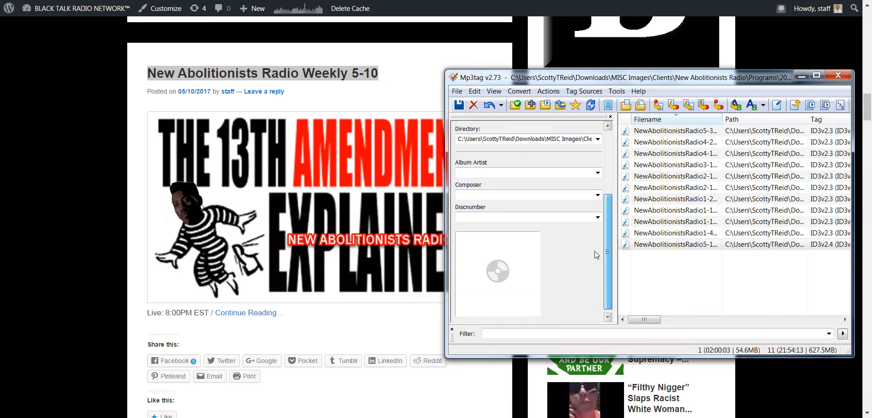
right_click(513, 258)
left_click(518, 261)
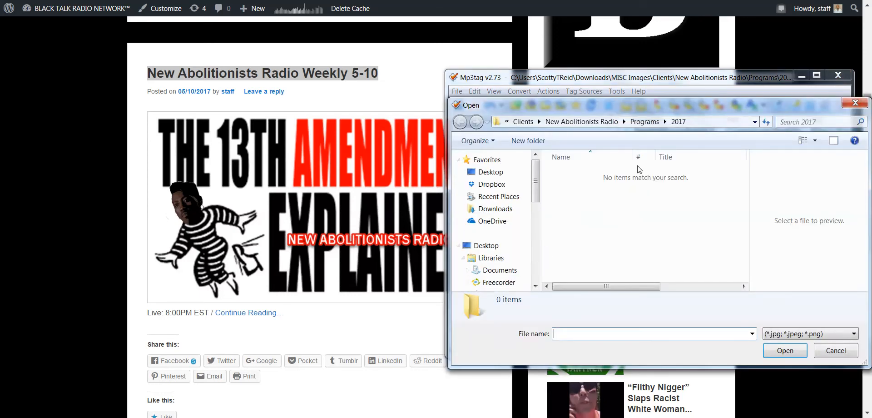
left_click(606, 128)
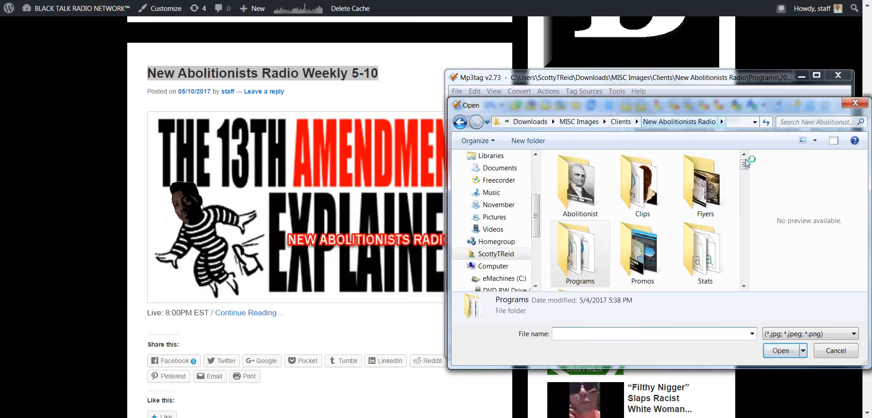
left_click(722, 124)
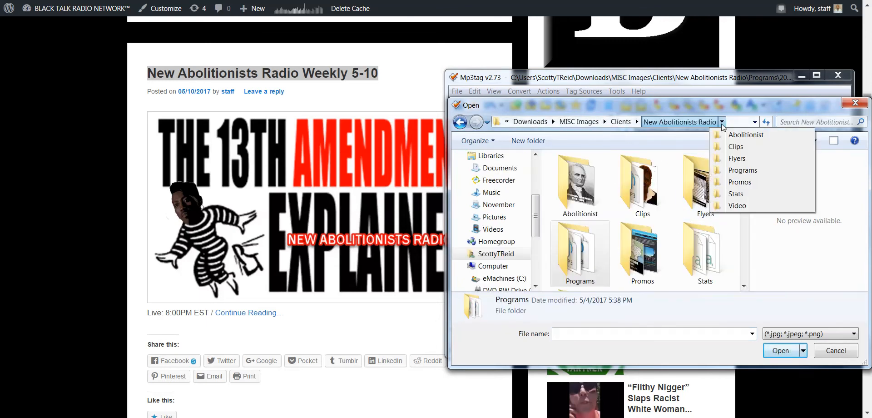
left_click(741, 176)
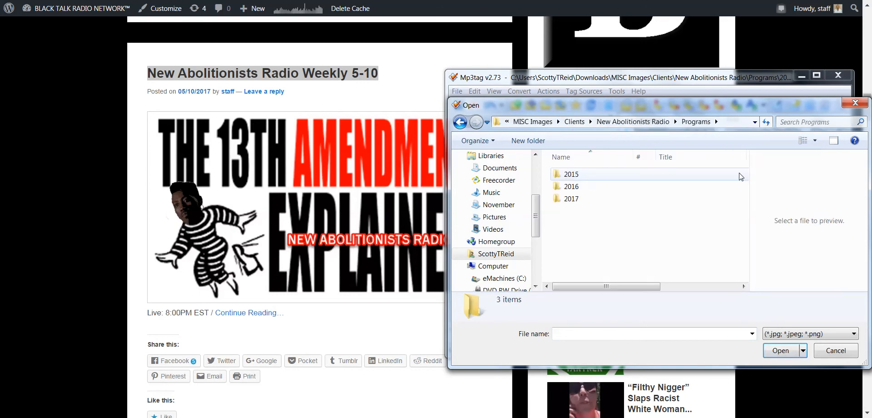
double_click(597, 204)
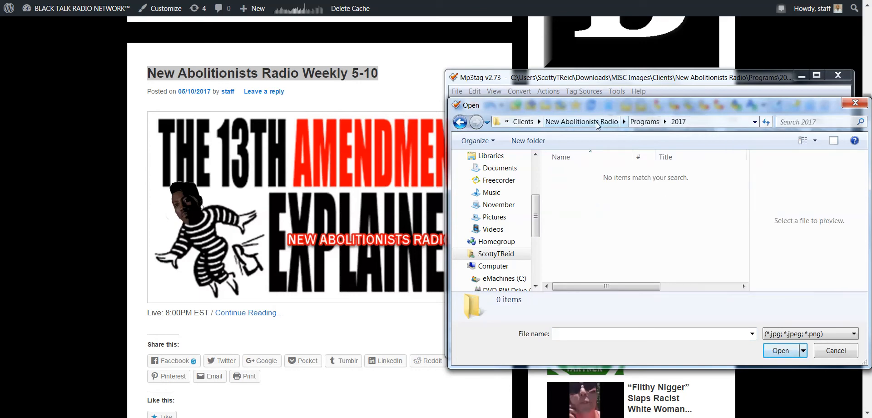
left_click_drag(746, 169, 747, 191)
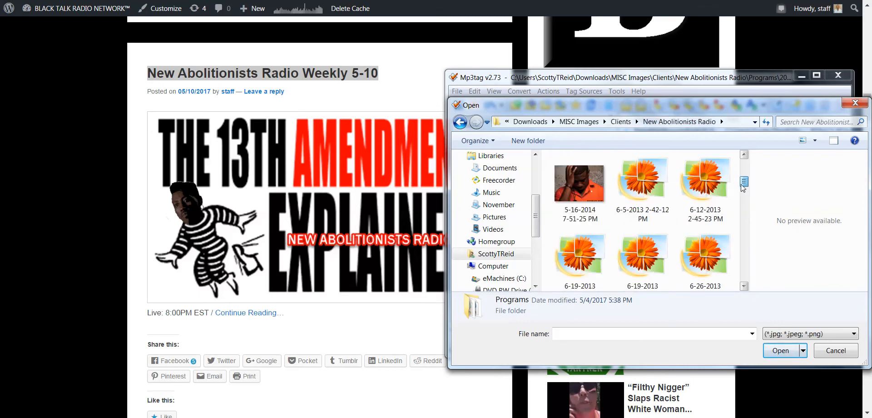
double_click(587, 193)
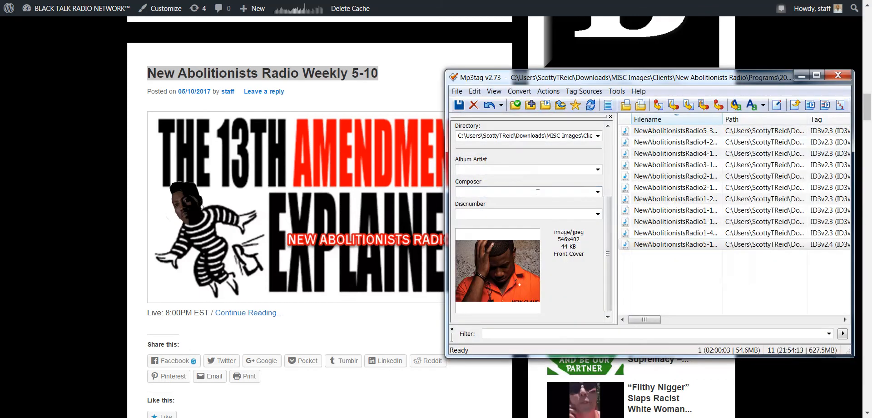
Step: Save the tag to the MP3 file and minimize Mp3tag
left_click(459, 105)
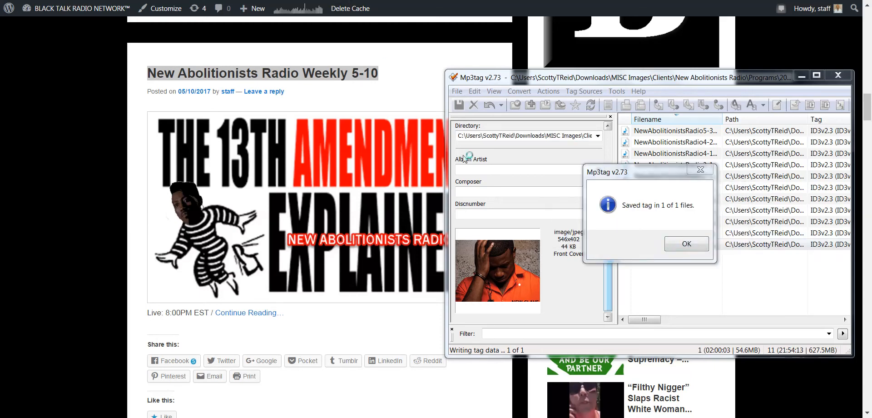
left_click(688, 245)
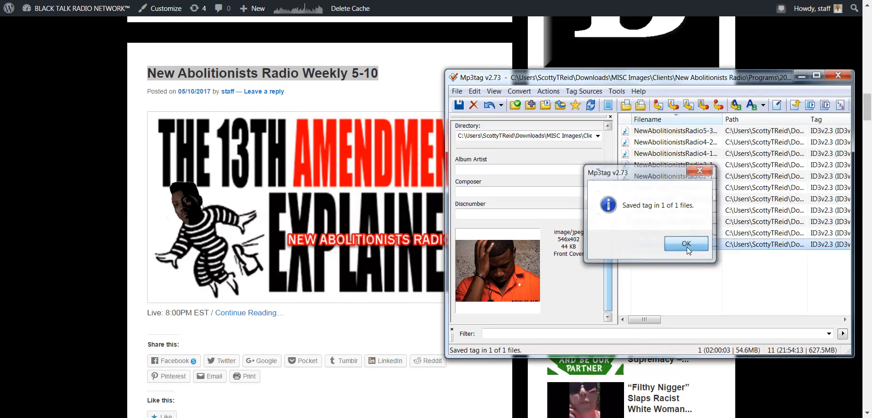
left_click(802, 75)
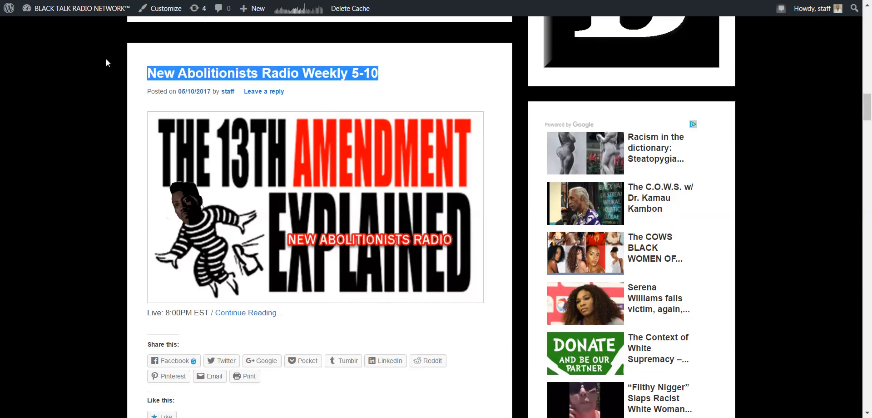
Step: Open the New Abolitionists Radio Weekly 5-10 post on the website for editing
scroll(107, 60, "up", 5)
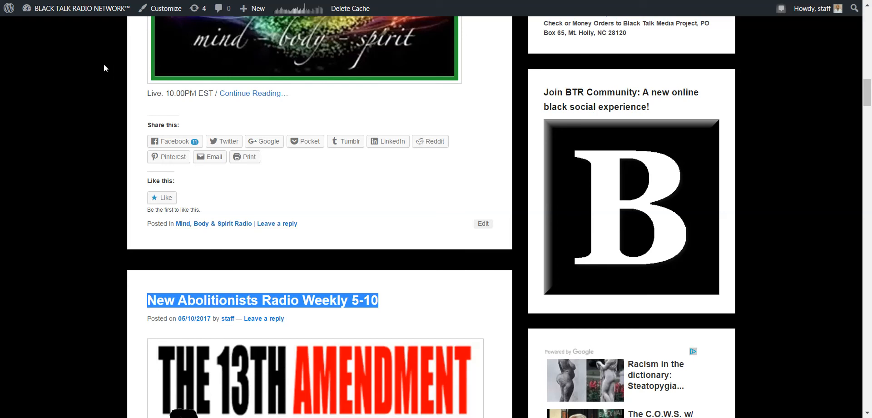
scroll(103, 65, "down", 9)
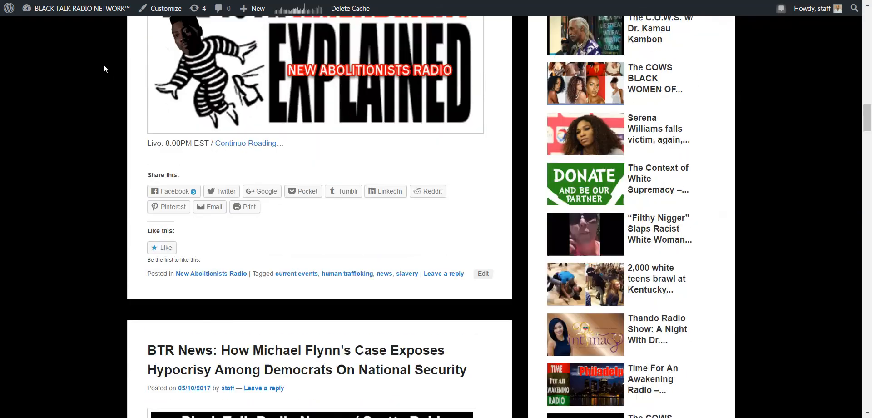
left_click(483, 274)
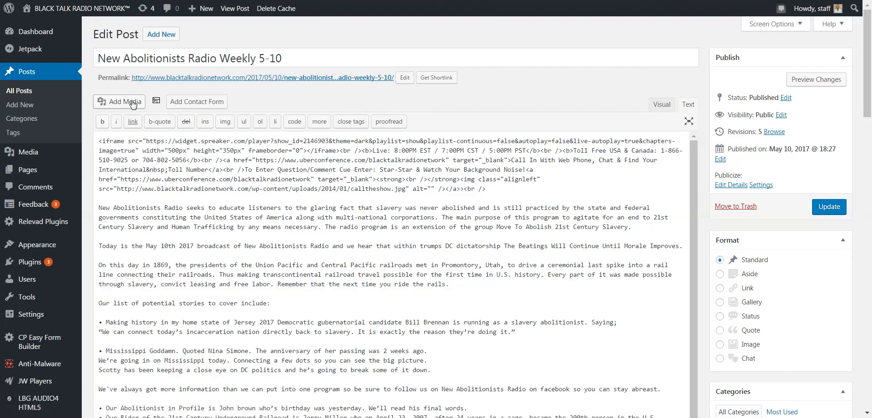
Step: Start a media file upload for the post and browse to the New Abolitionists Radio folder under Clients
left_click(133, 105)
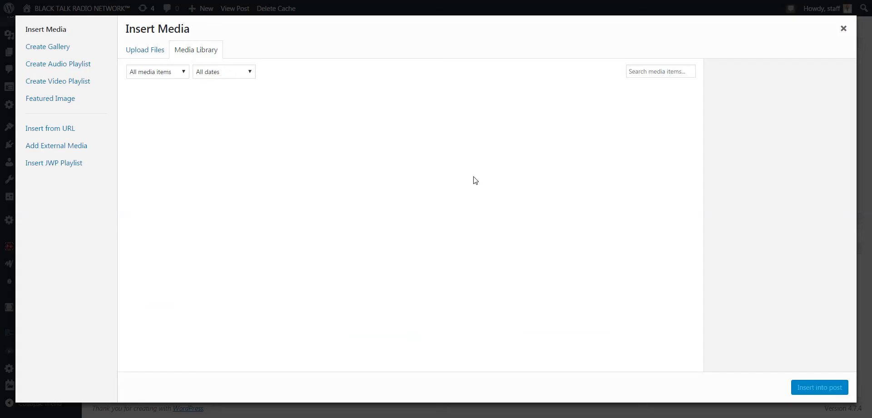
left_click(158, 50)
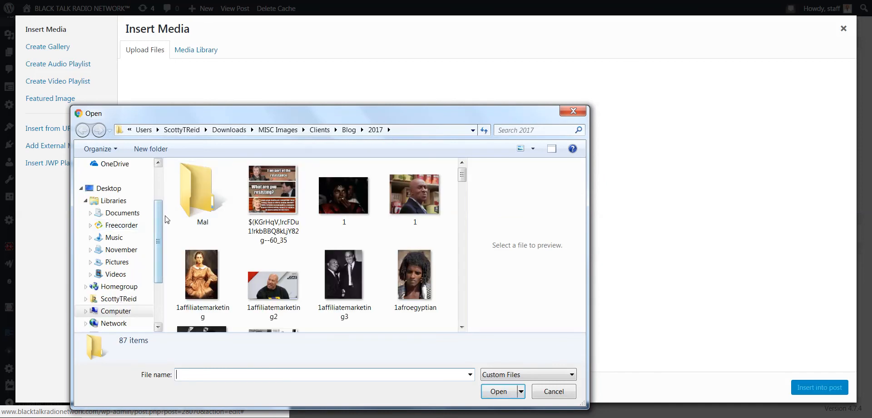
scroll(123, 207, "up", 2)
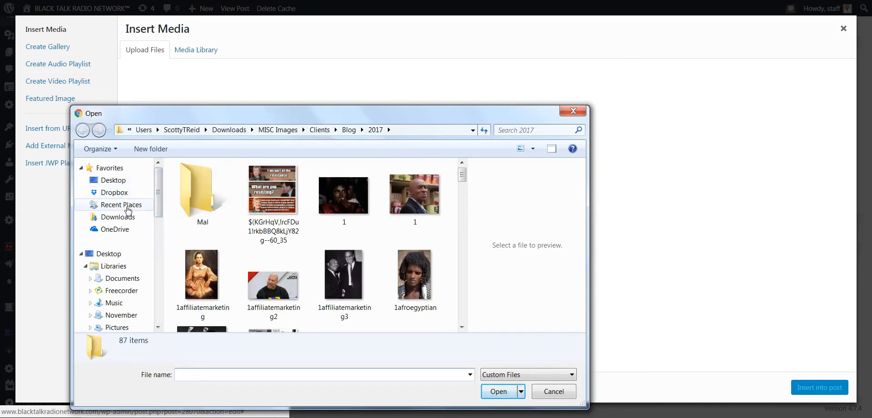
left_click(127, 206)
left_click(251, 199)
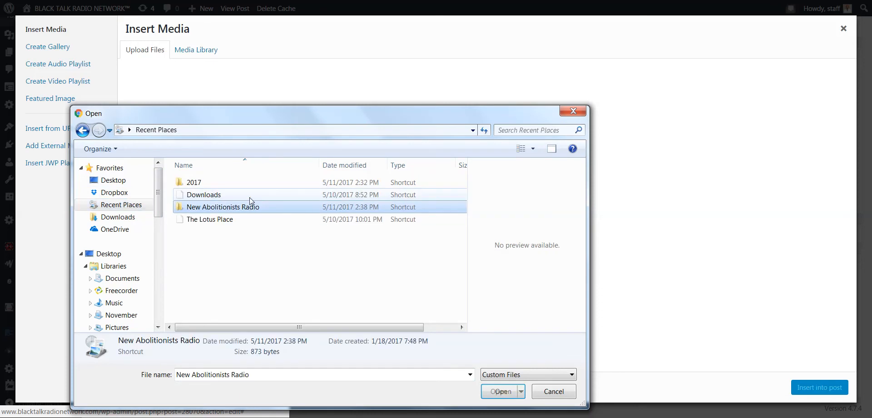
double_click(271, 211)
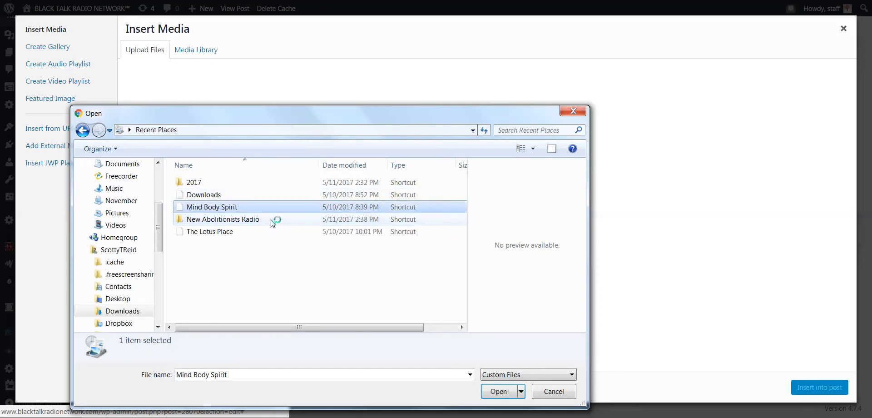
left_click(307, 131)
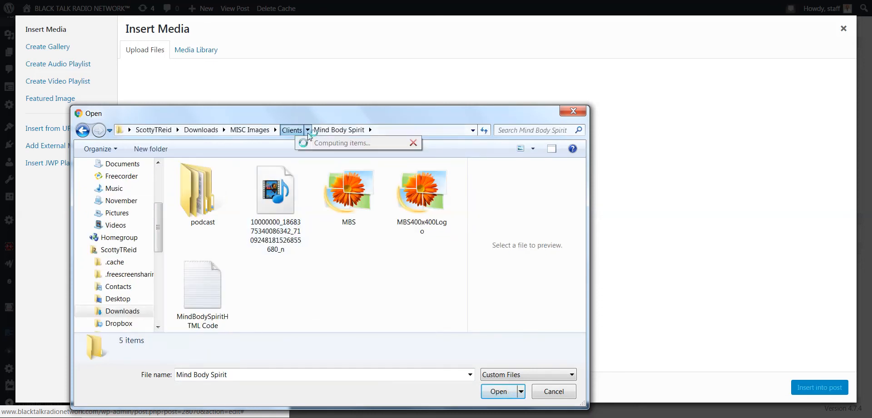
scroll(359, 261, "down", 15)
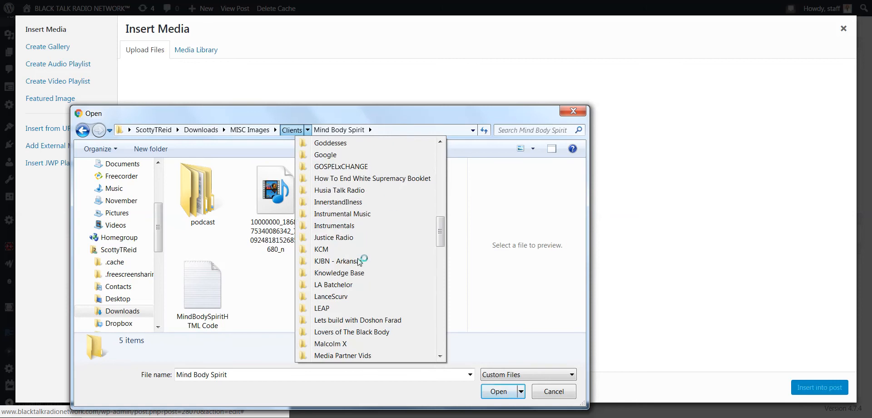
scroll(360, 261, "down", 5)
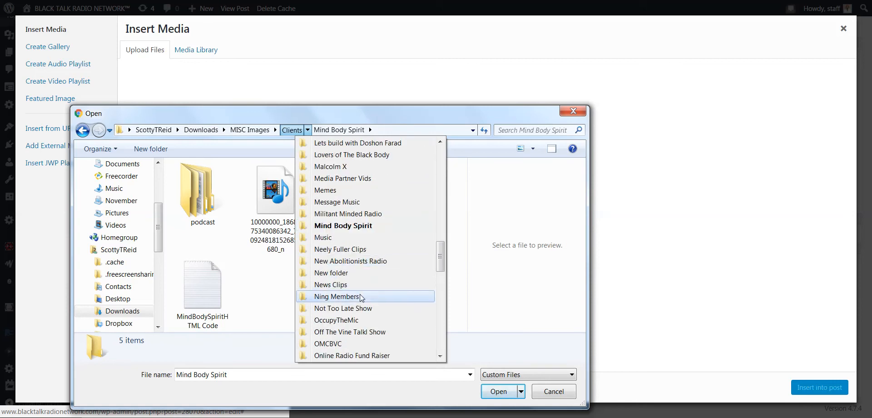
left_click(368, 261)
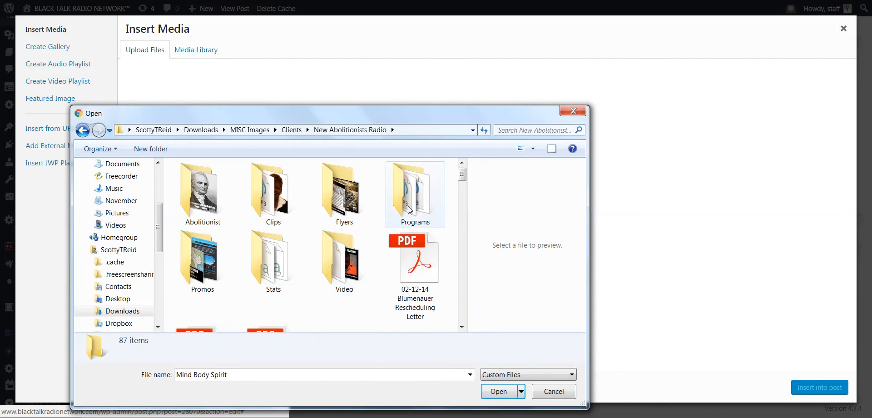
Step: Upload the NewAbolitionistsRadio5-10-2017 MP3 from the 2017 subfolder of the Programs folder
double_click(410, 210)
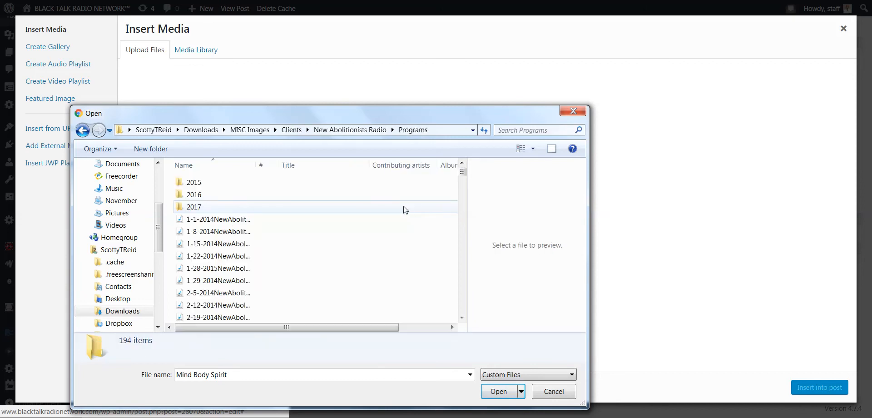
double_click(244, 207)
left_click(244, 208)
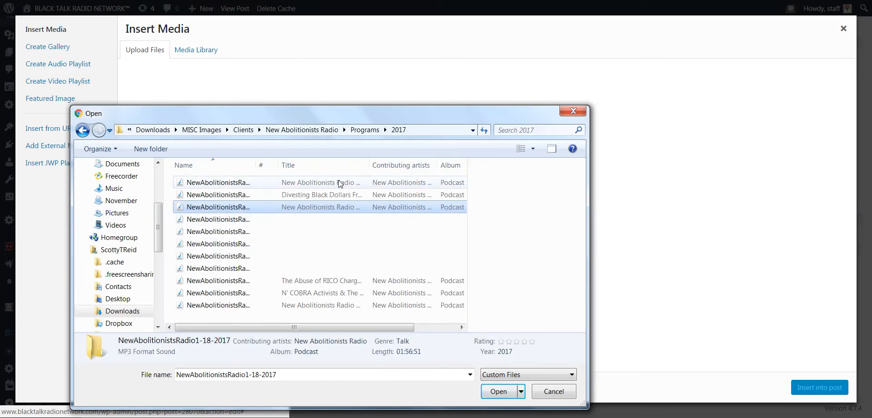
left_click(334, 183)
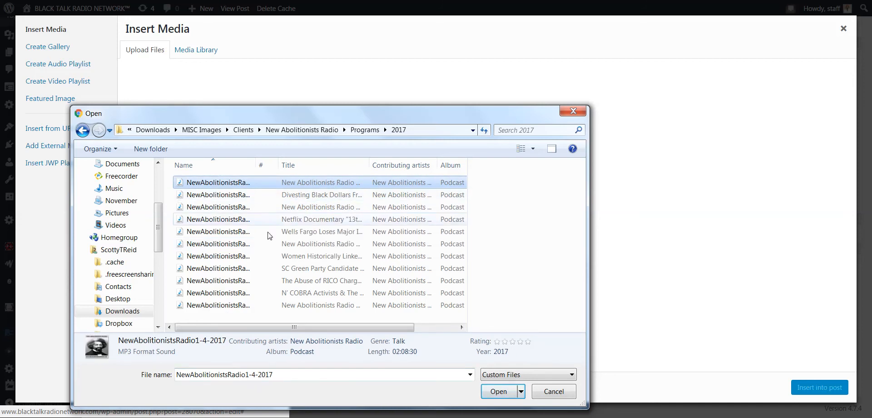
left_click(220, 306)
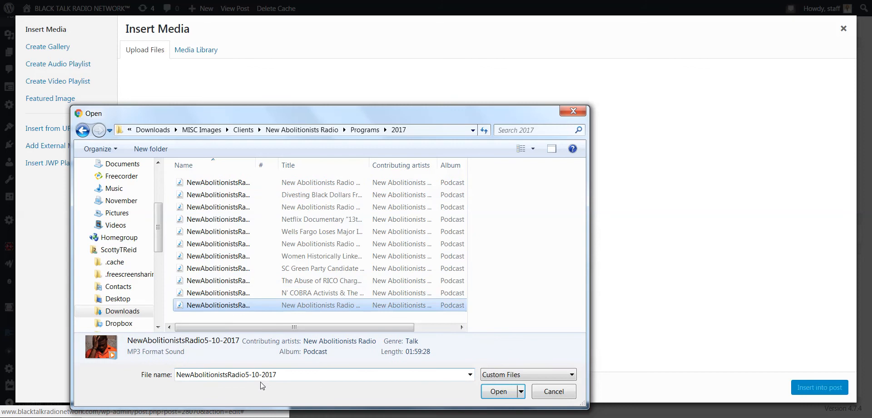
left_click(499, 391)
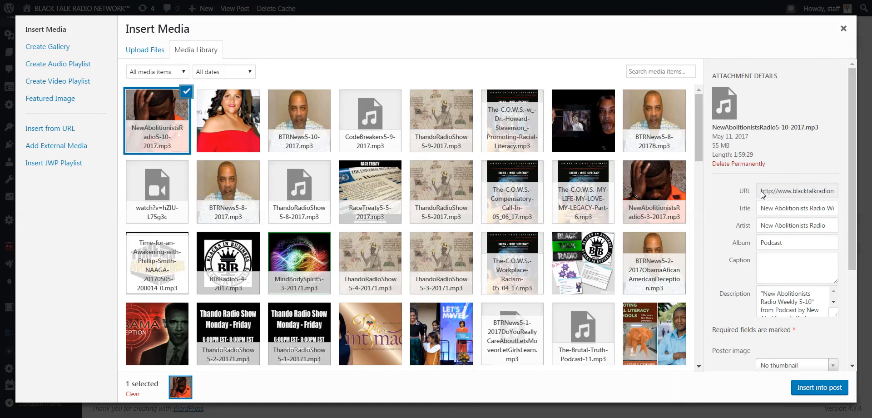
Step: Copy the uploaded MP3's URL from its attachment details and close the media window without inserting the file
left_click_drag(762, 193, 727, 198)
left_click(840, 195)
double_click(840, 194)
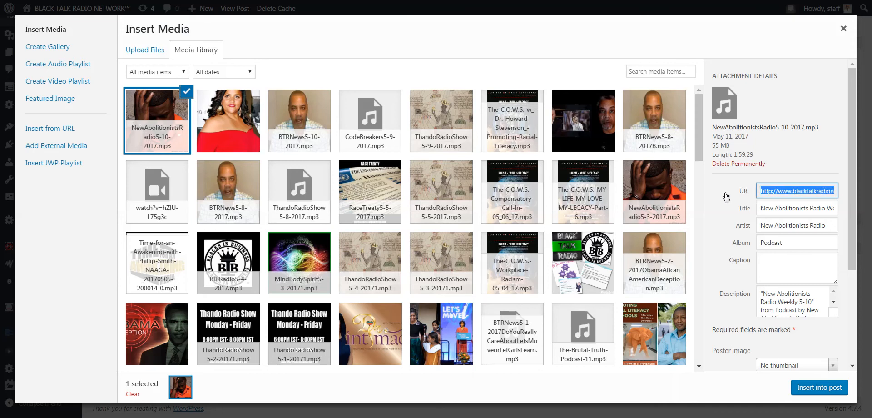
right_click(784, 190)
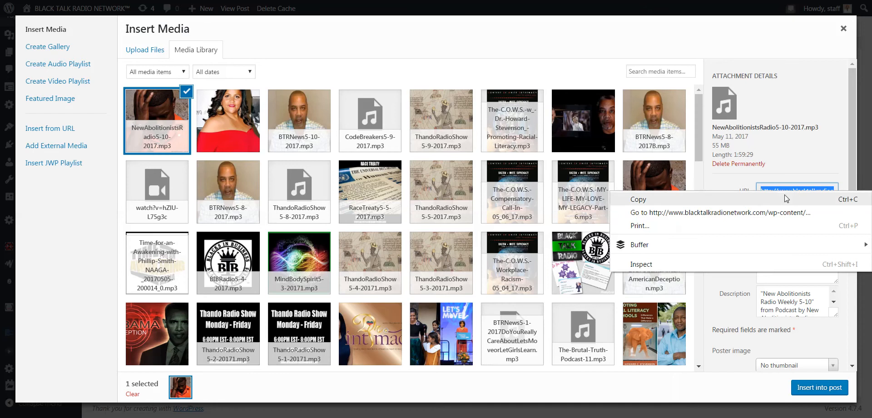
left_click(783, 199)
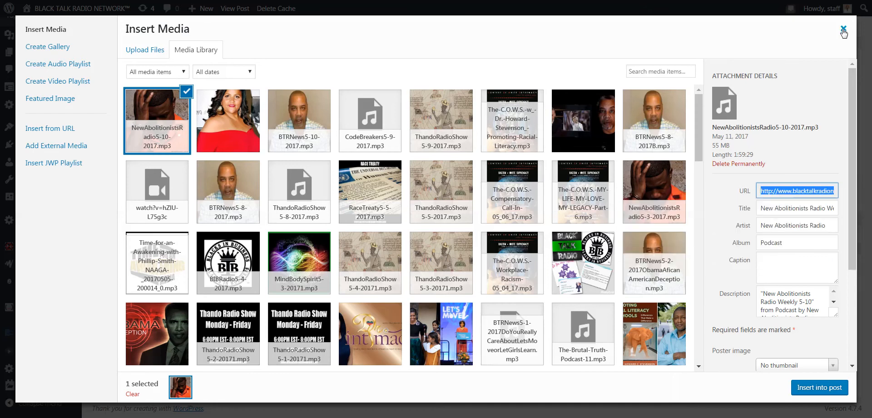
scroll(726, 215, "down", 1)
scroll(726, 214, "down", 3)
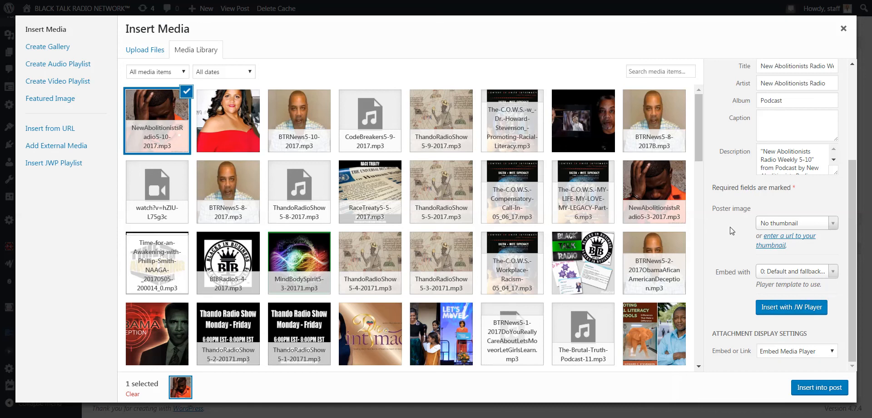
scroll(811, 296, "up", 5)
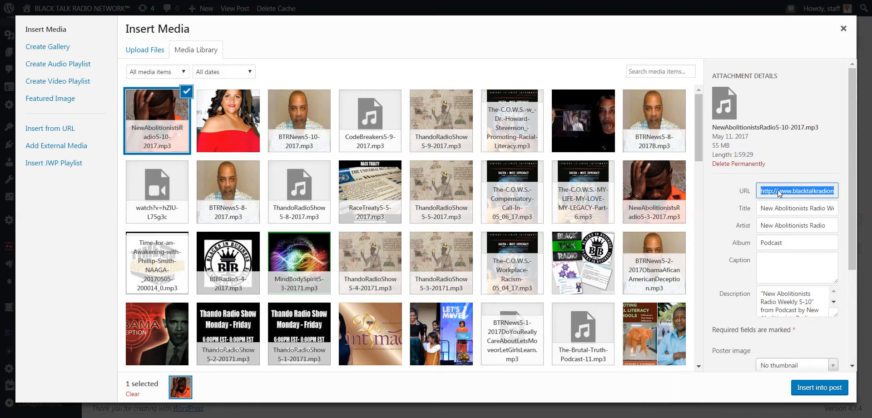
right_click(778, 190)
left_click(775, 197)
left_click(844, 29)
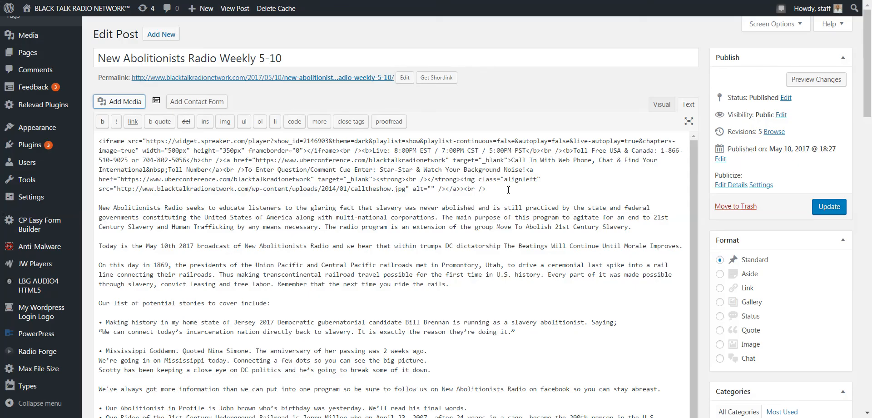
Step: Paste the copied MP3 address as the Podcast Episode's media URL and verify it
scroll(506, 191, "down", 10)
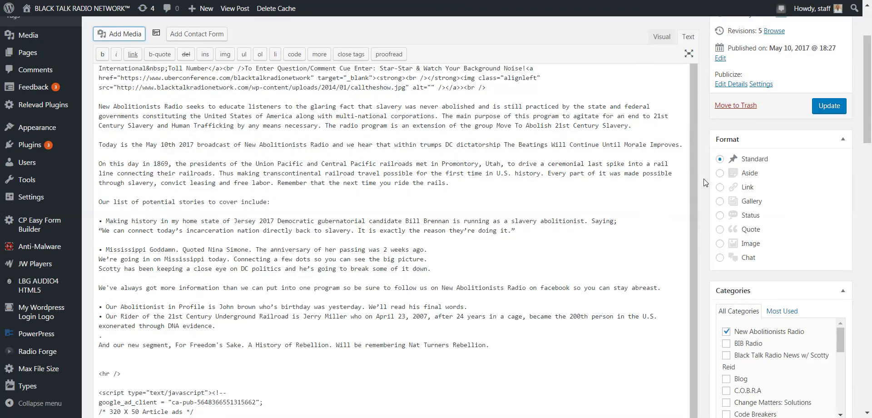
scroll(624, 207, "down", 3)
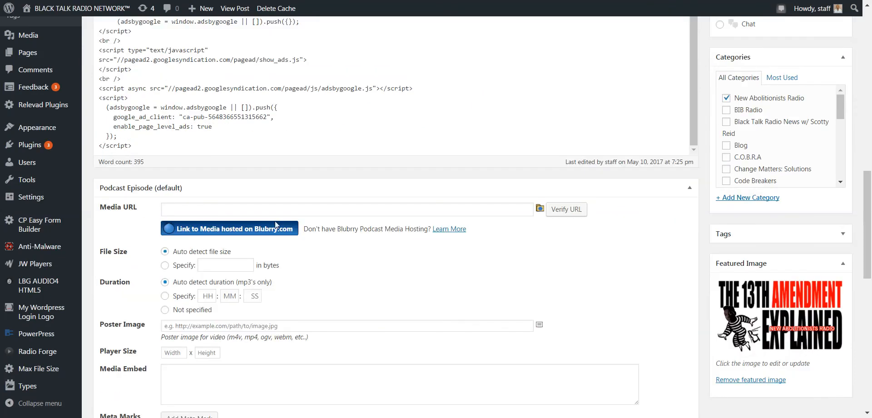
left_click(200, 209)
right_click(192, 214)
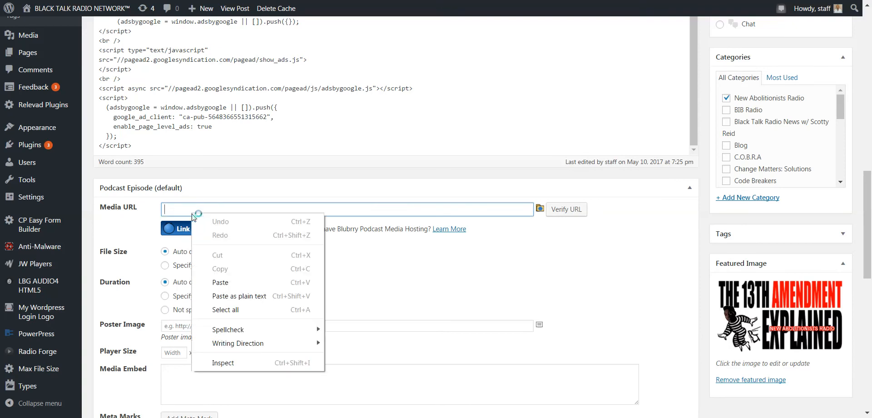
left_click(230, 282)
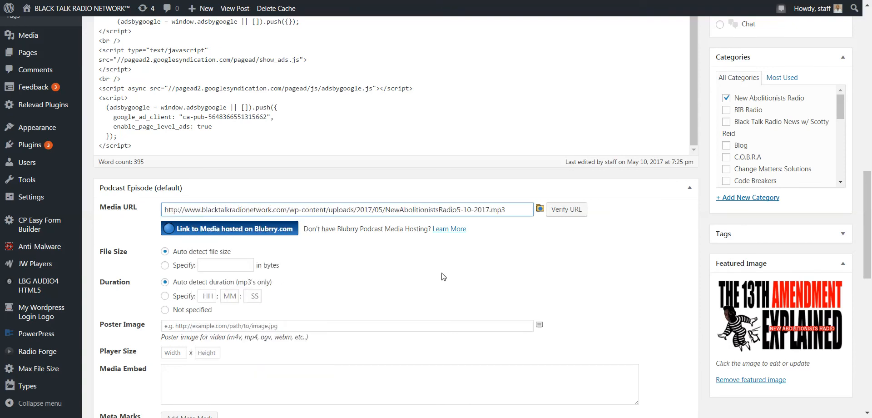
left_click(575, 213)
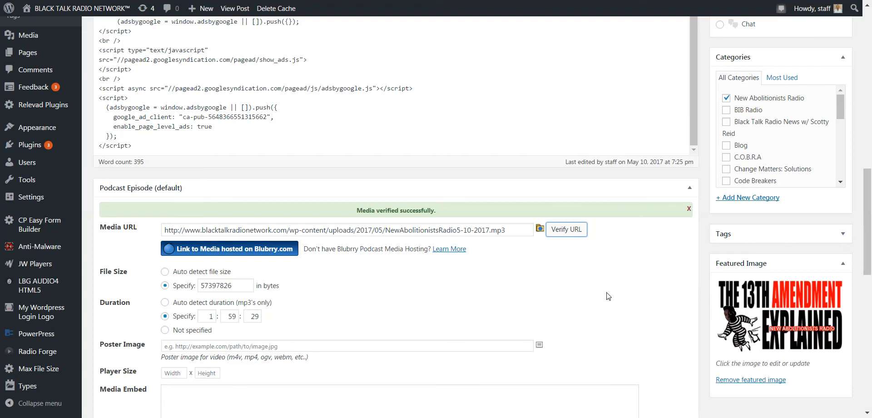
Step: Review the post's content, podcast episode settings, categories and tags, collapsing the Categories and Tags sections after checking them
scroll(606, 296, "down", 6)
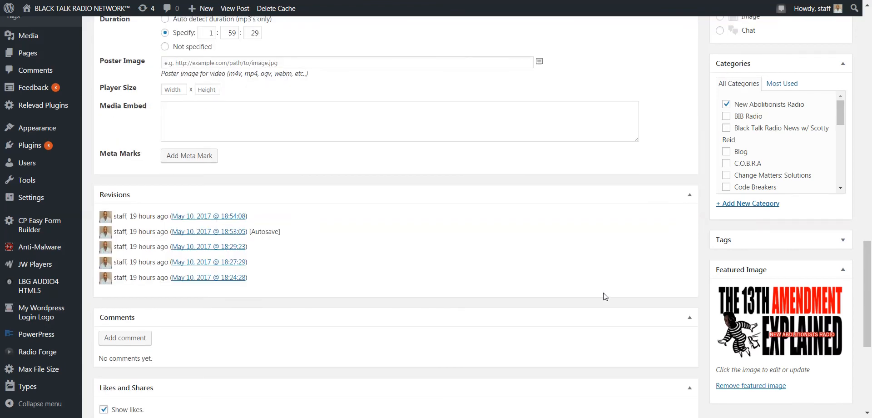
scroll(605, 296, "up", 9)
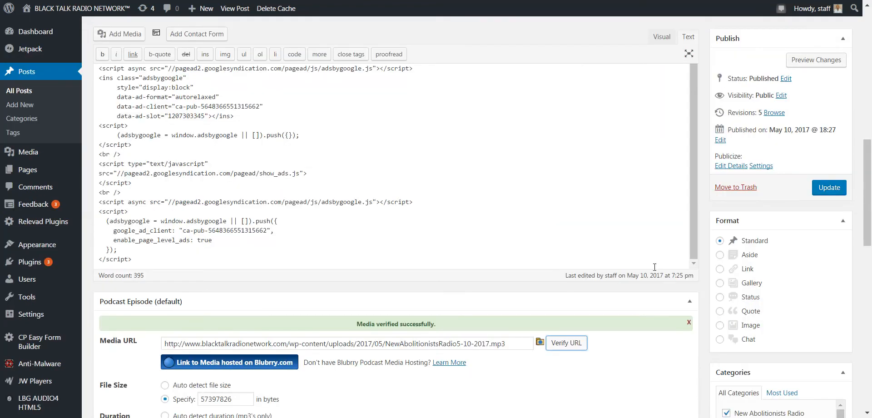
scroll(655, 267, "up", 8)
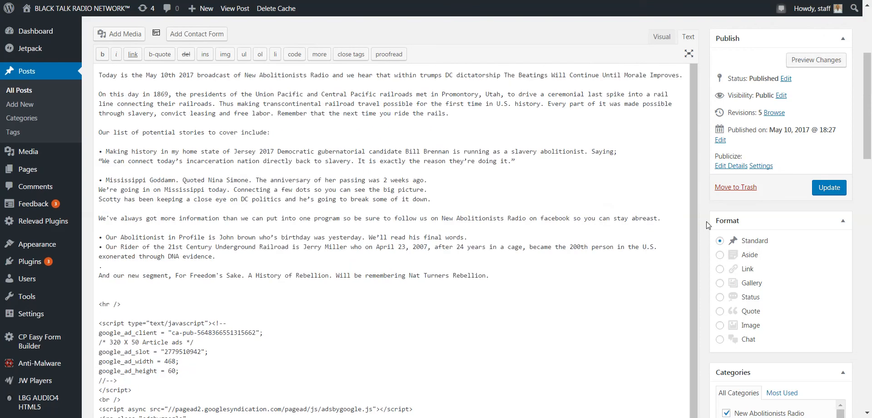
scroll(708, 225, "down", 6)
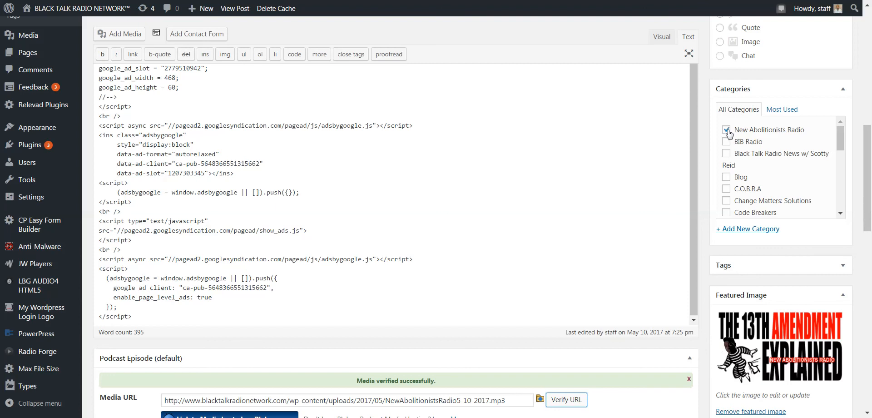
left_click(844, 89)
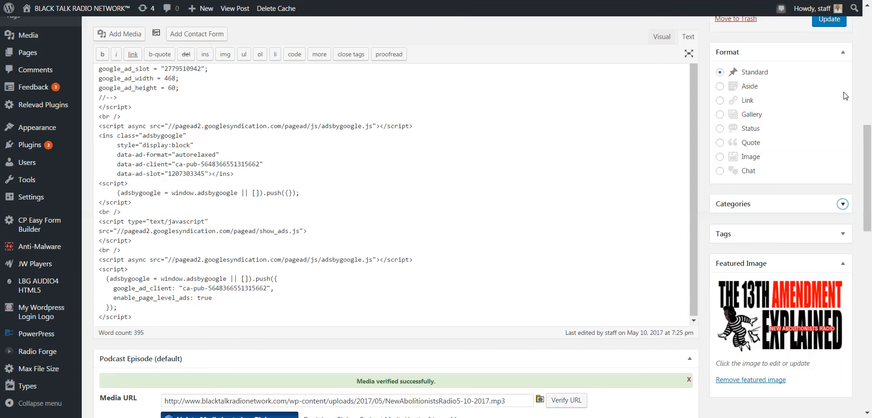
left_click(847, 237)
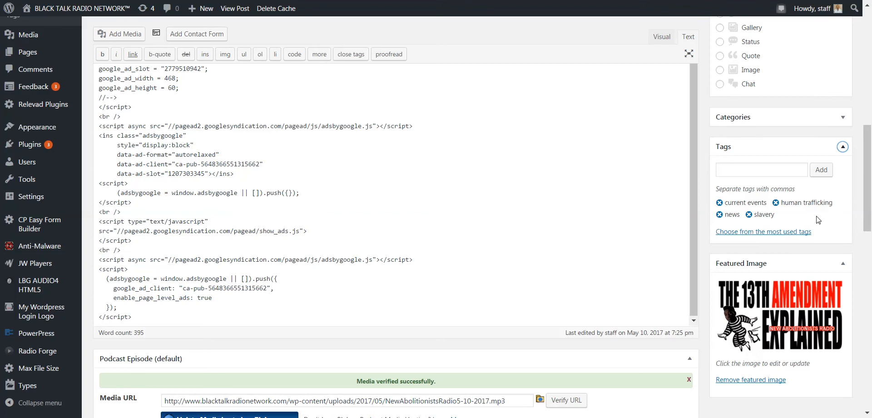
left_click(844, 147)
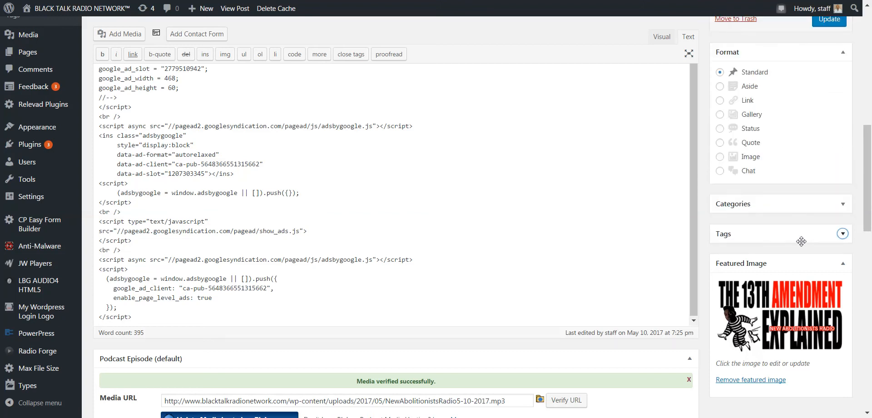
scroll(774, 304, "down", 3)
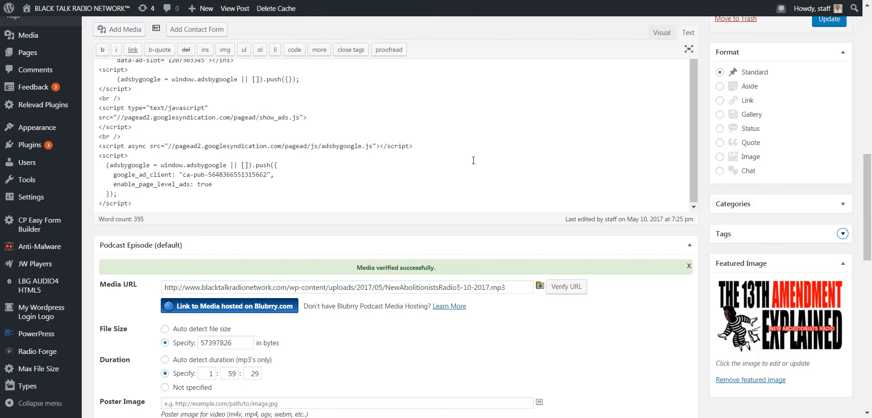
scroll(528, 192, "up", 10)
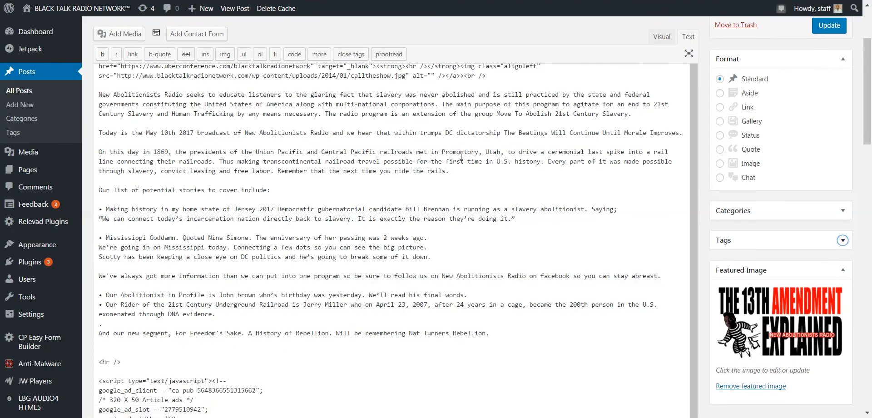
scroll(462, 157, "up", 5)
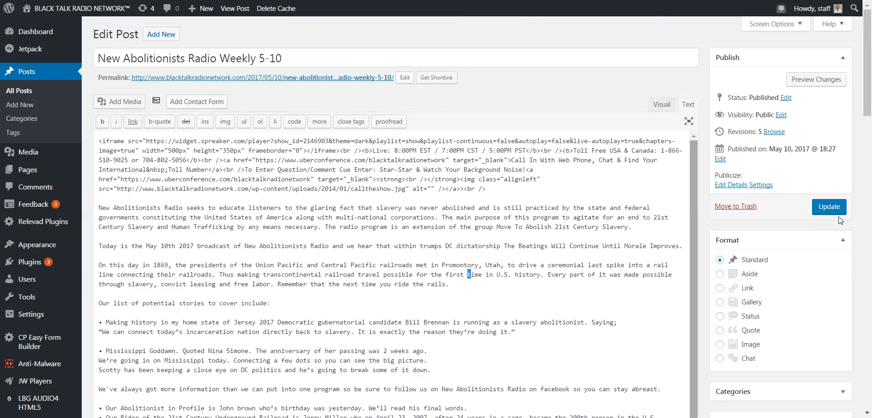
Step: Update the post, and delete the Spreaker player embed and call-in information code from the start of its content
scroll(821, 220, "down", 2)
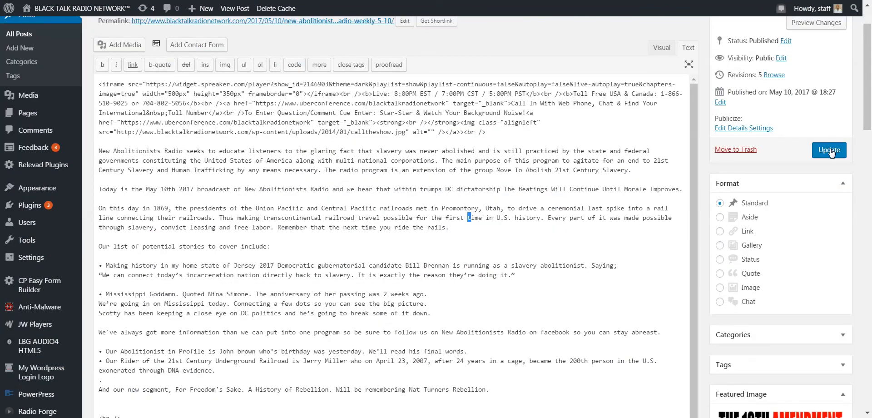
left_click(830, 150)
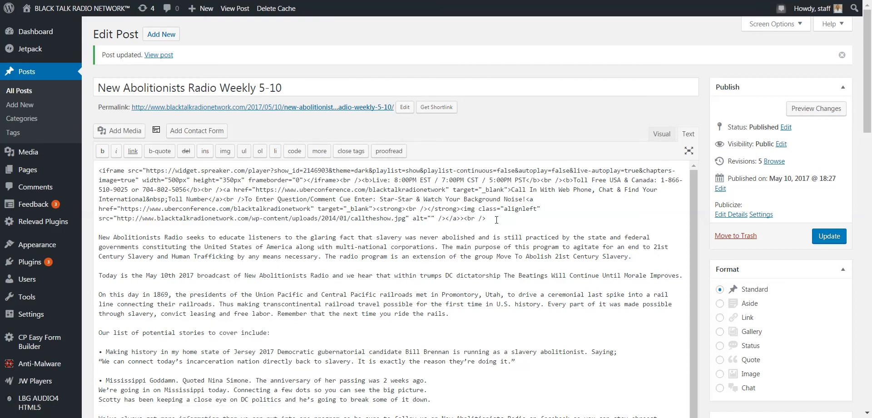
left_click_drag(446, 218, 98, 170)
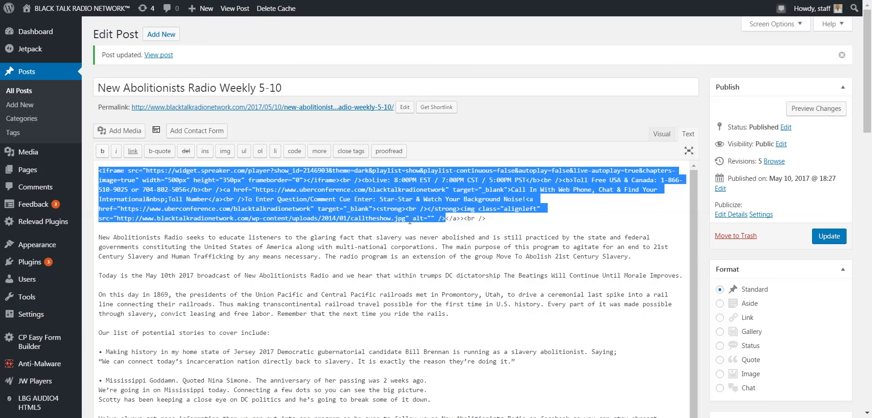
left_click(495, 221)
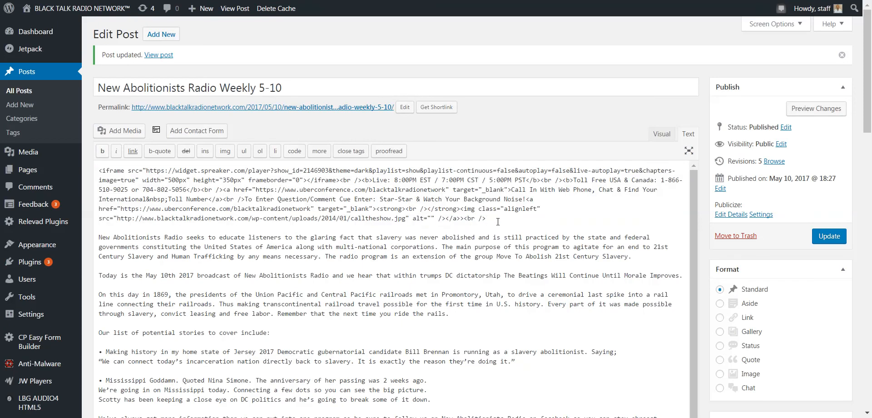
left_click_drag(487, 219, 99, 170)
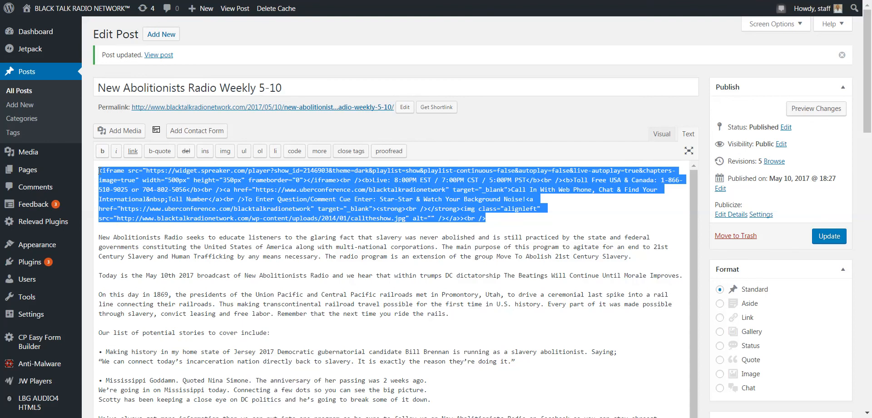
key("Delete")
Step: Search the media library for "New" and select the 13thexplainedwesleyhead.png image for insertion into the post
left_click(122, 135)
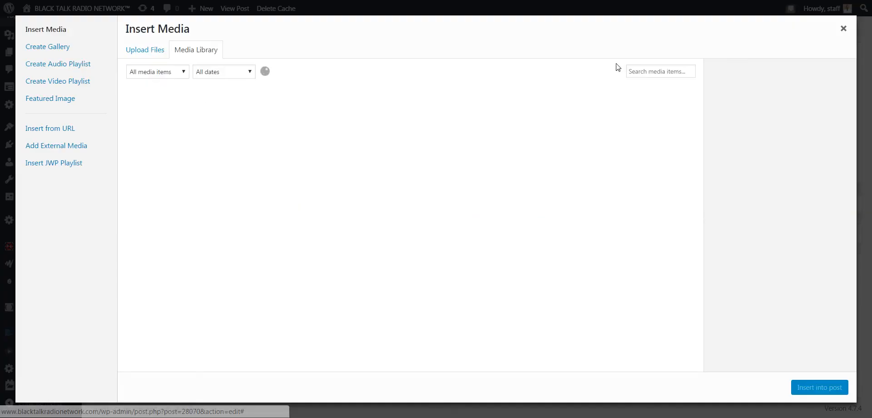
left_click(653, 73)
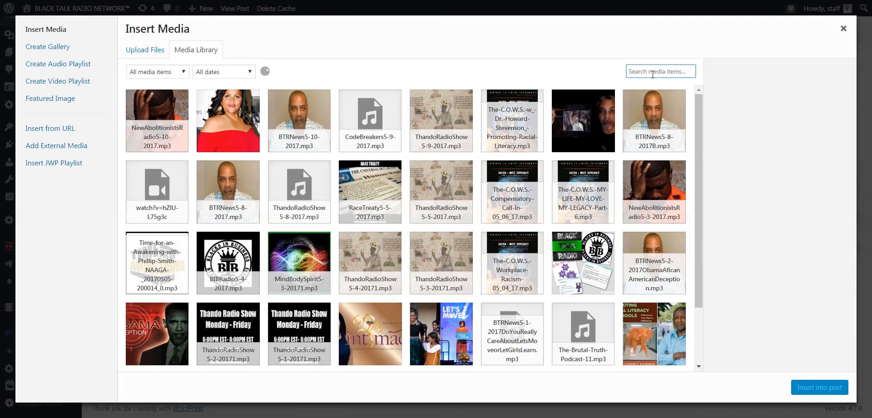
type("New")
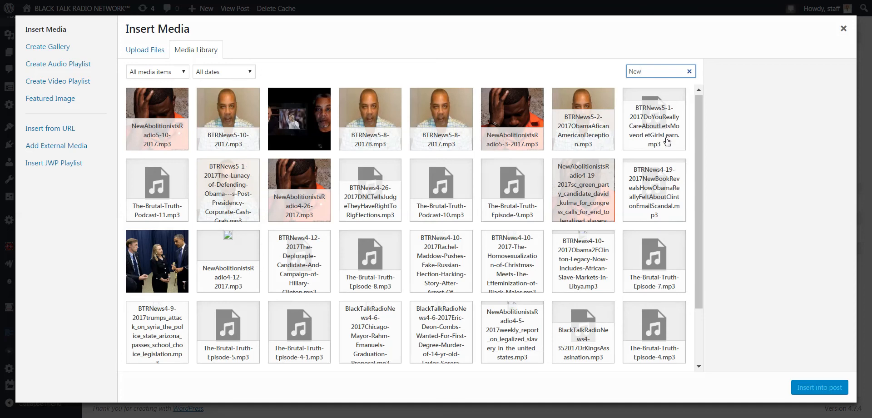
scroll(668, 141, "down", 2)
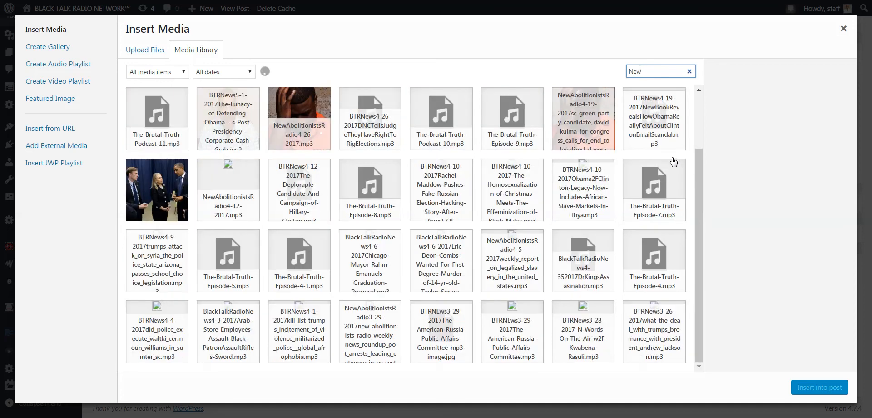
scroll(674, 162, "up", 2)
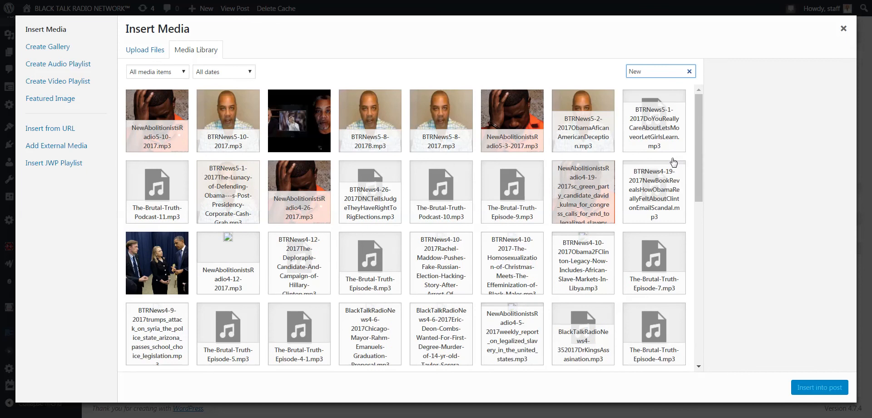
scroll(674, 162, "down", 5)
scroll(673, 161, "down", 3)
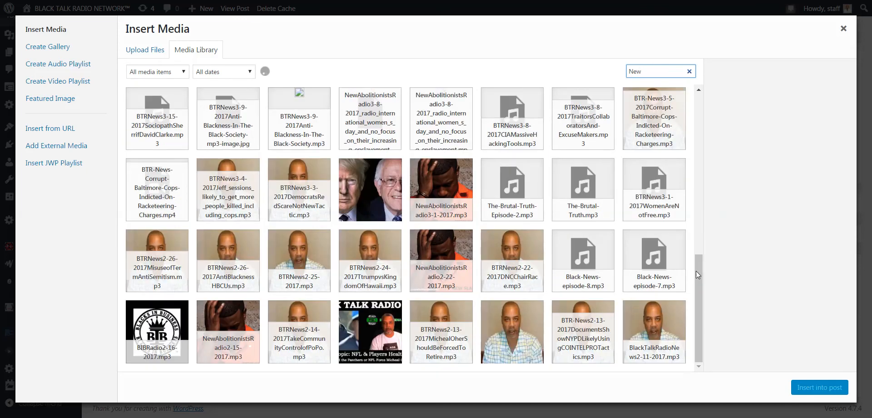
scroll(697, 251, "down", 3)
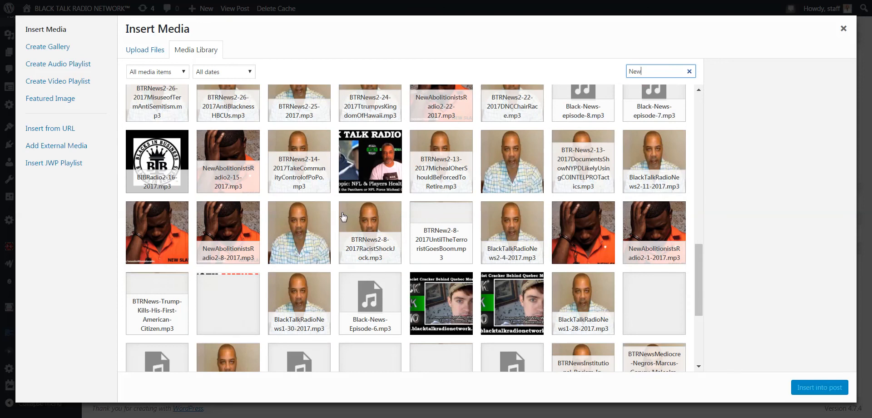
left_click(229, 305)
left_click(228, 305)
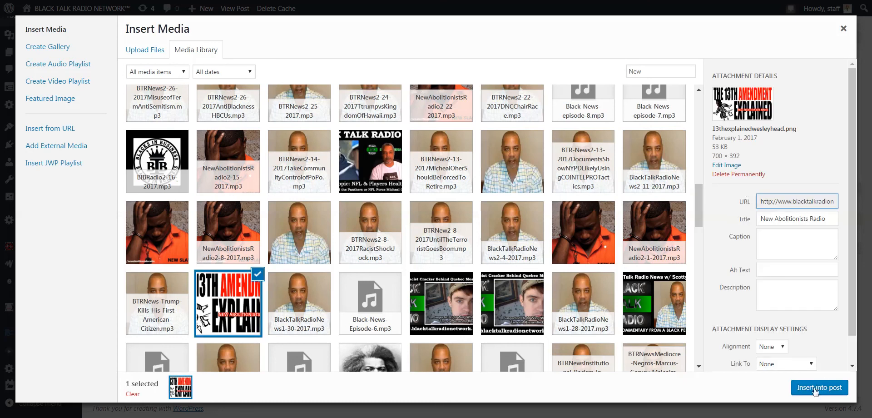
Step: Insert the selected image at Large – 500 × 280 size, with alignment and link both set to None
scroll(734, 284, "down", 1)
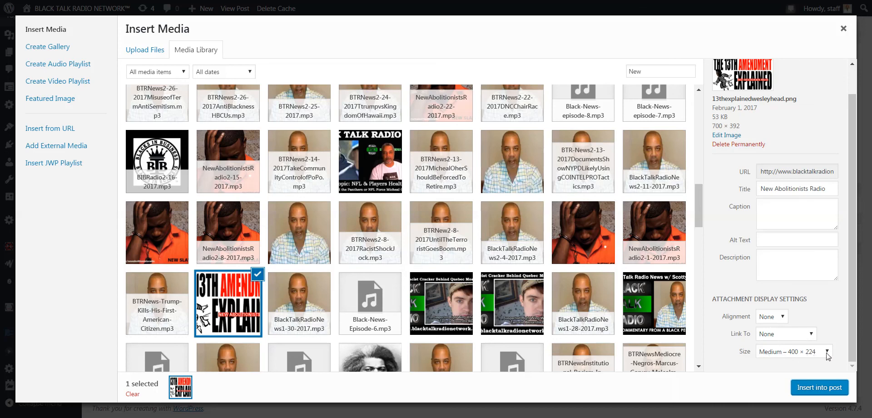
left_click(795, 357)
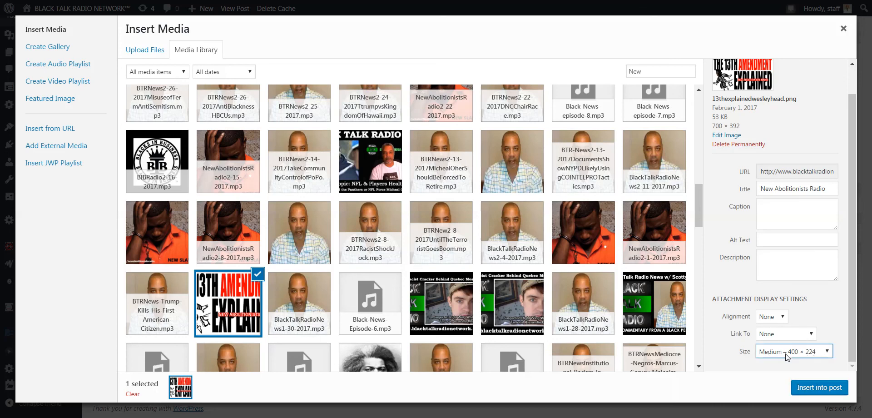
left_click(788, 357)
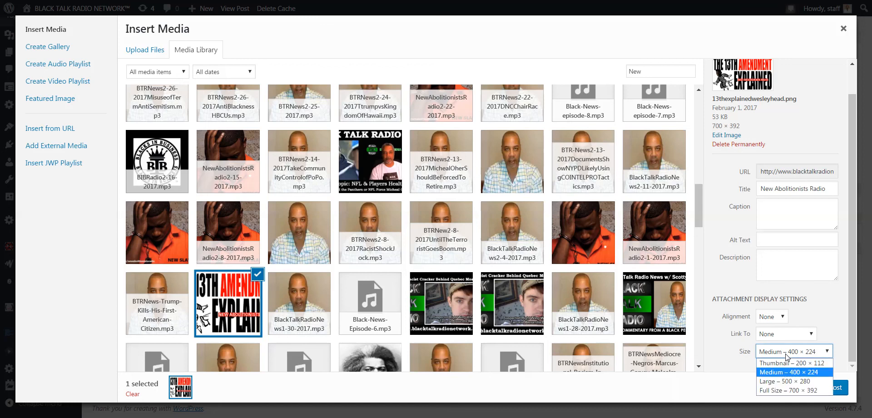
left_click(782, 386)
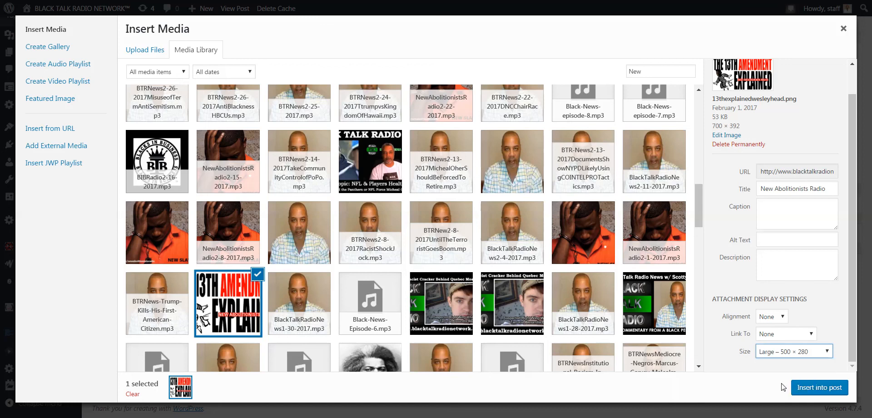
left_click(775, 318)
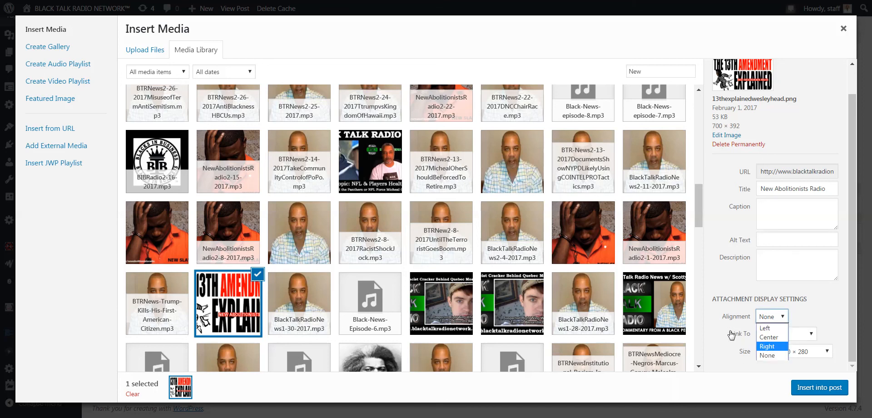
left_click(723, 372)
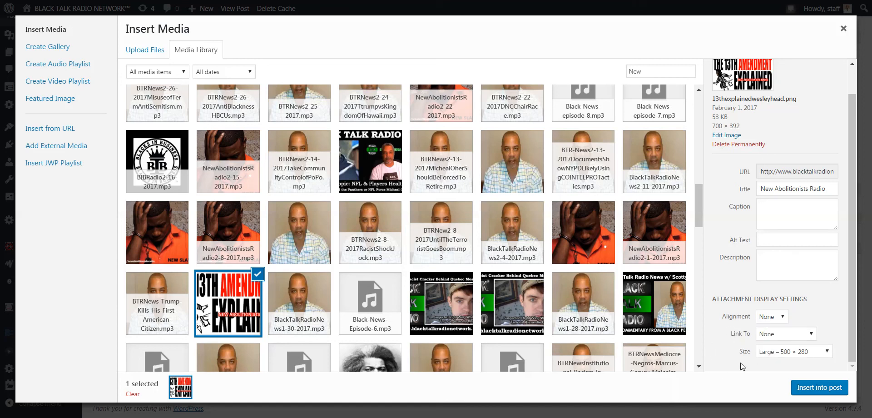
left_click(778, 337)
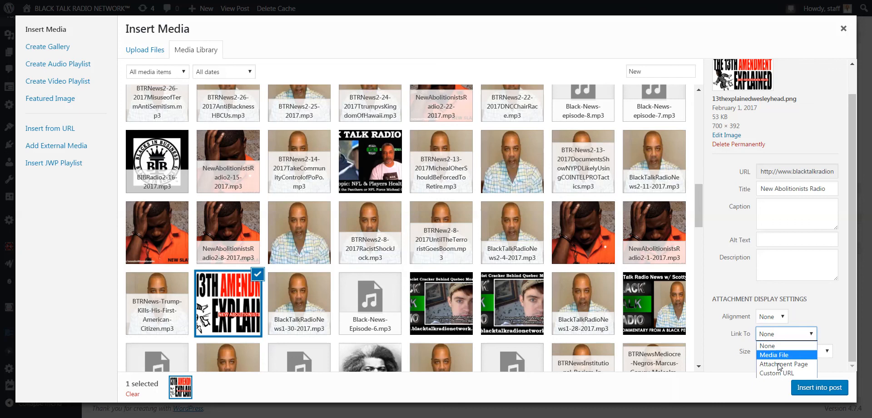
left_click(723, 287)
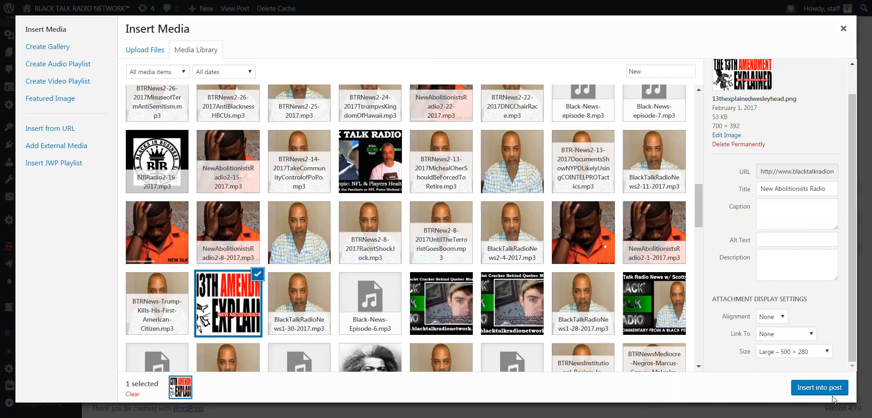
left_click(812, 383)
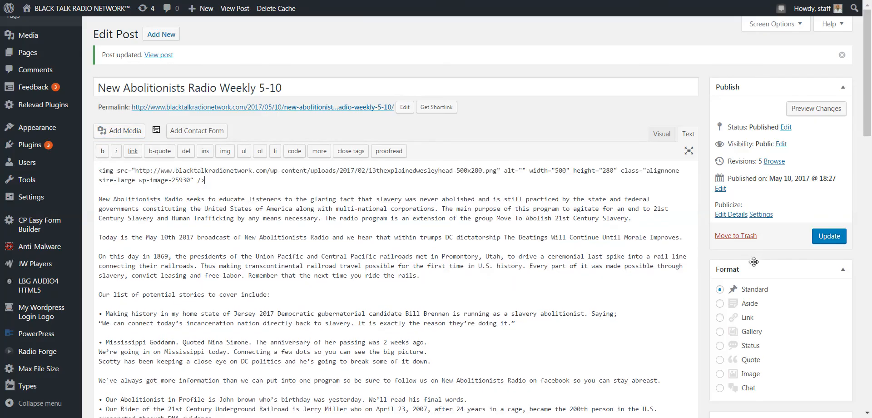
Step: Check the inserted image and post content in the visual editor, and update the post
left_click(662, 134)
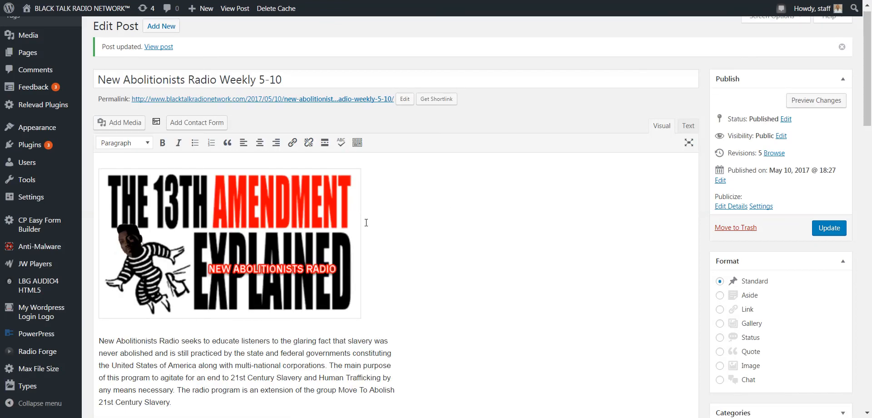
scroll(367, 222, "down", 9)
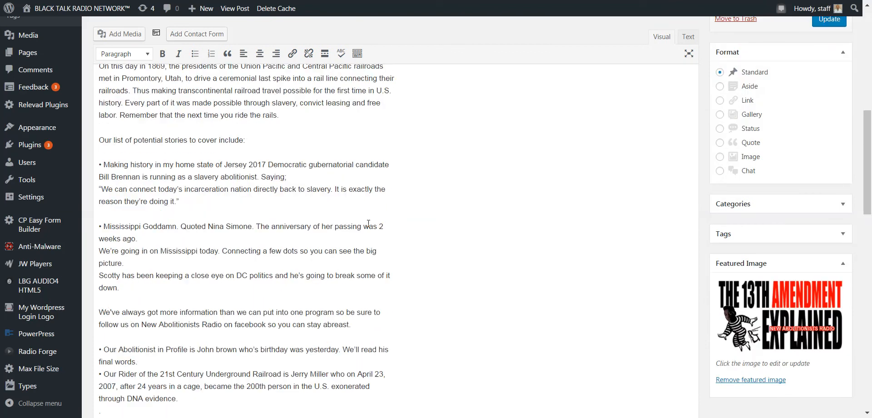
scroll(369, 222, "down", 5)
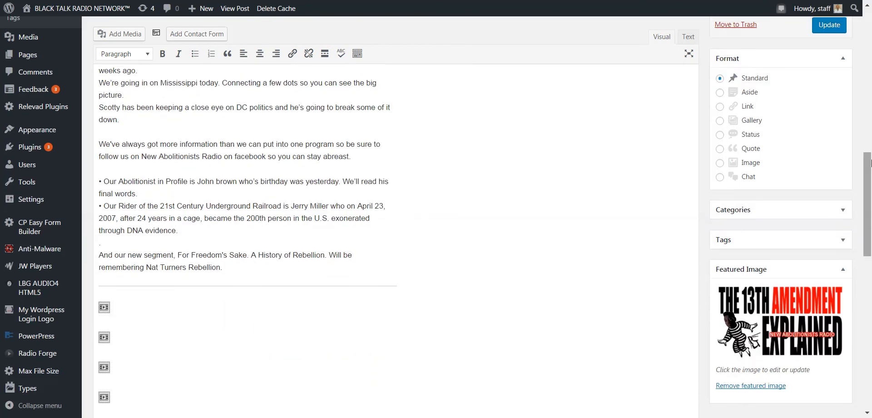
scroll(852, 128, "up", 6)
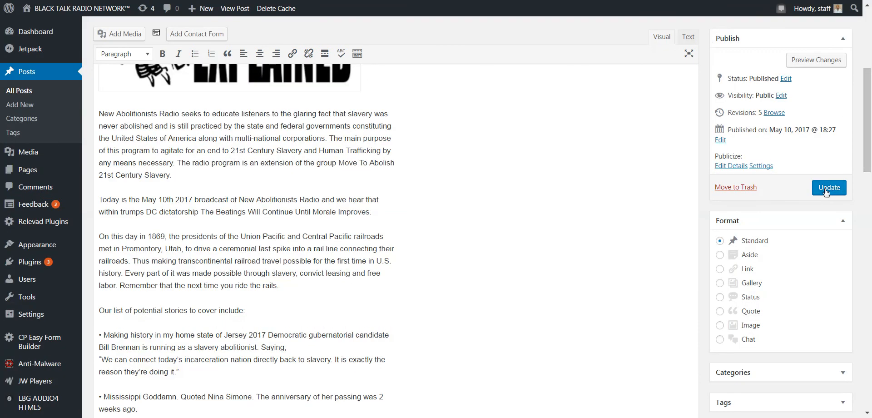
left_click(813, 188)
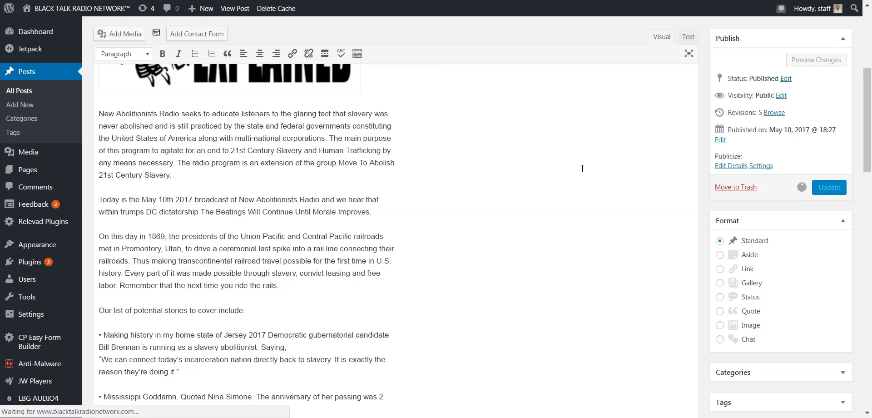
Step: Set the post's Catch Evolution sidebar layout to No sidebar and update the post
scroll(582, 169, "down", 2)
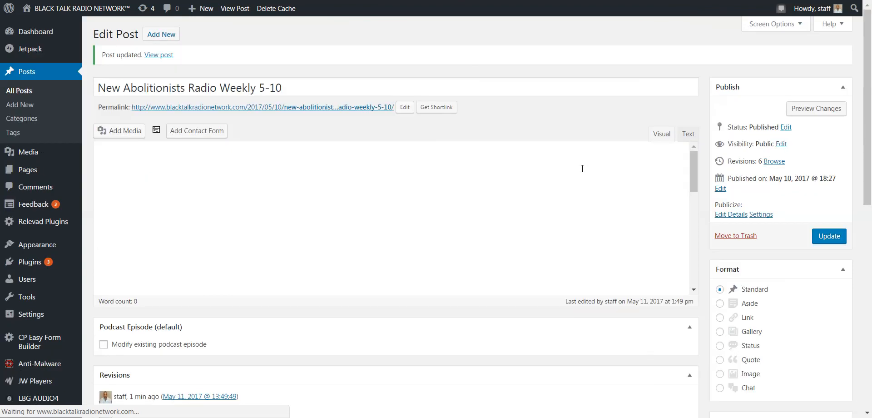
scroll(711, 196, "down", 4)
scroll(512, 202, "down", 5)
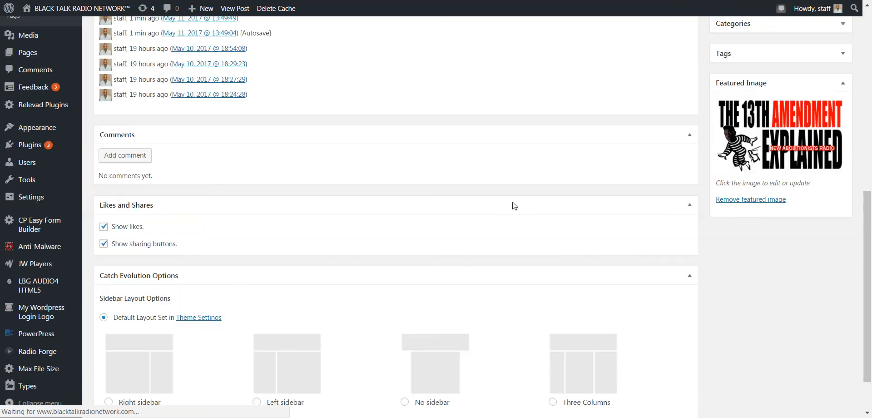
scroll(407, 217, "up", 4)
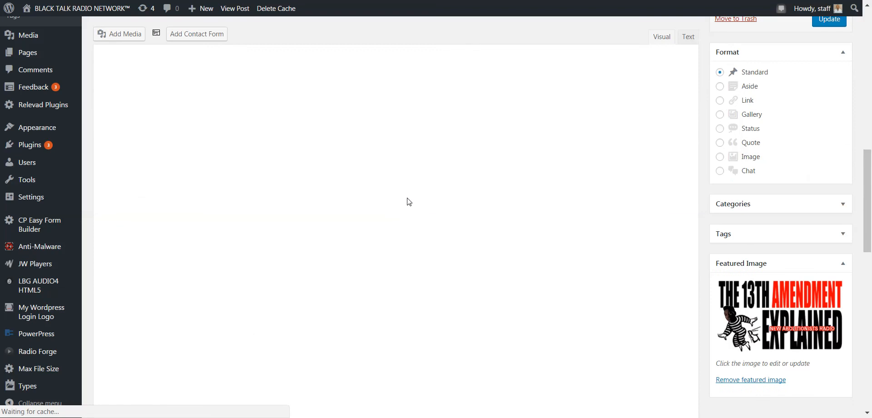
scroll(408, 198, "up", 5)
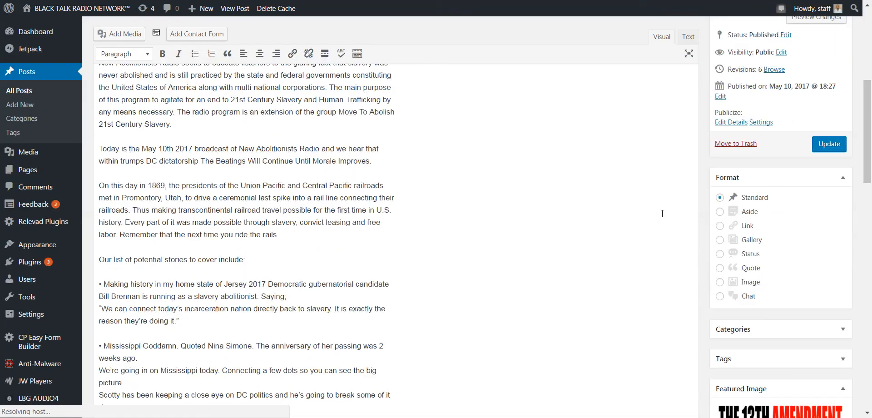
scroll(701, 209, "down", 10)
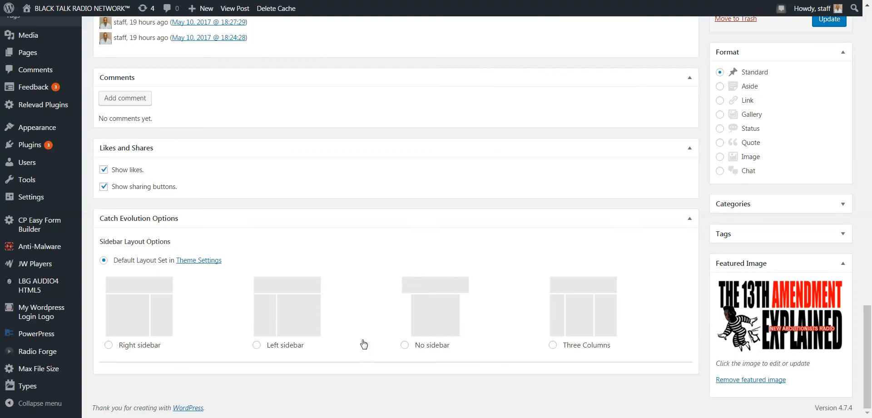
left_click(405, 345)
scroll(573, 317, "up", 8)
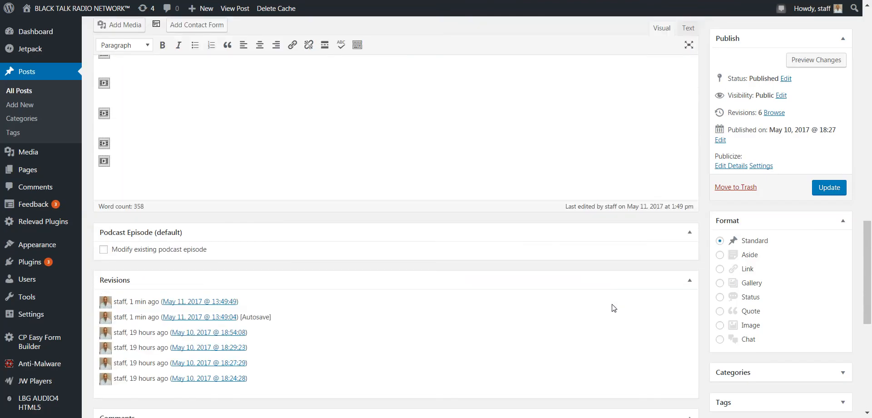
scroll(613, 308, "up", 6)
left_click(830, 188)
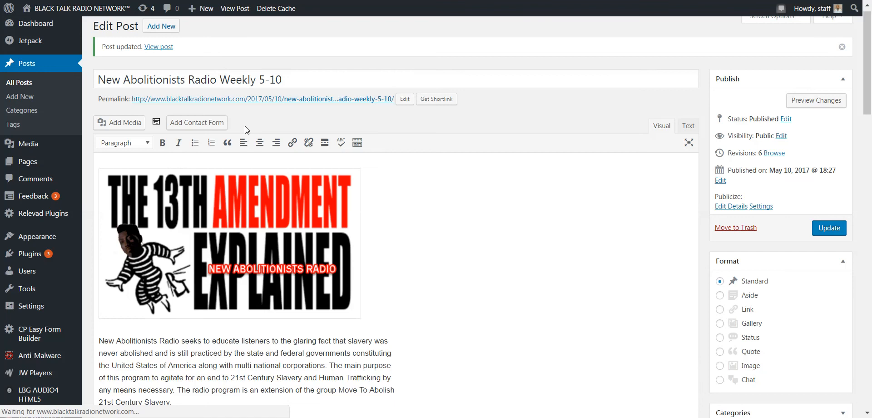
Step: Open the published page of the updated New Abolitionists Radio Weekly 5-10 post
left_click(159, 47)
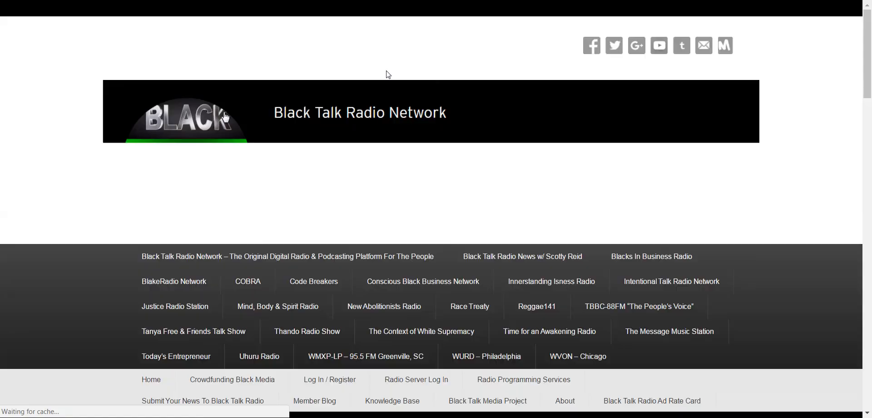
Step: Check the player, show image, text and page layout of the published New Abolitionists Radio Weekly 5-10 post
scroll(347, 189, "down", 4)
scroll(347, 186, "down", 2)
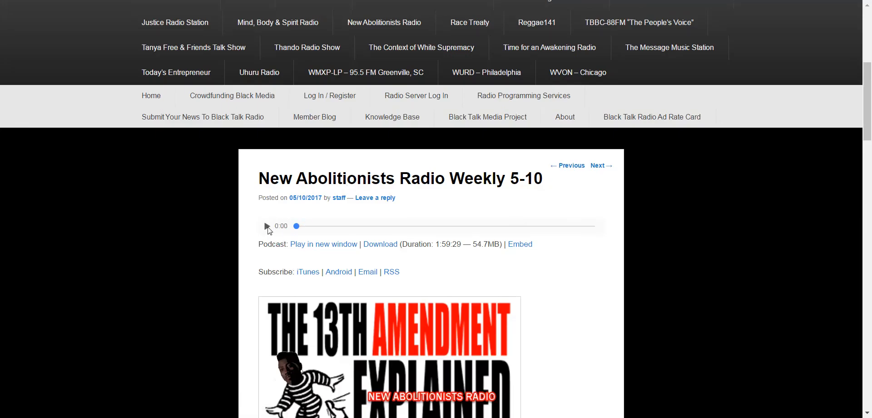
scroll(249, 240, "down", 4)
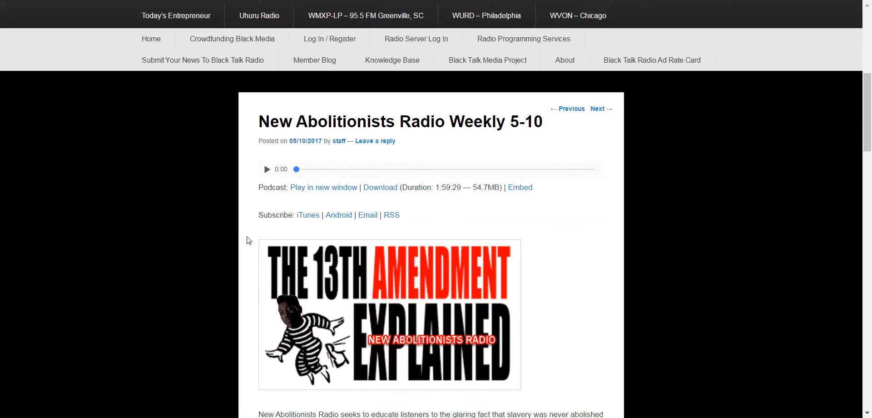
scroll(249, 240, "up", 4)
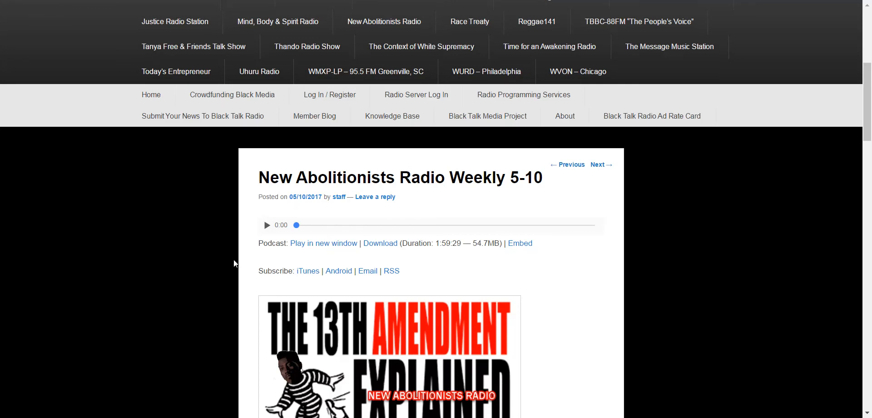
scroll(234, 260, "down", 1)
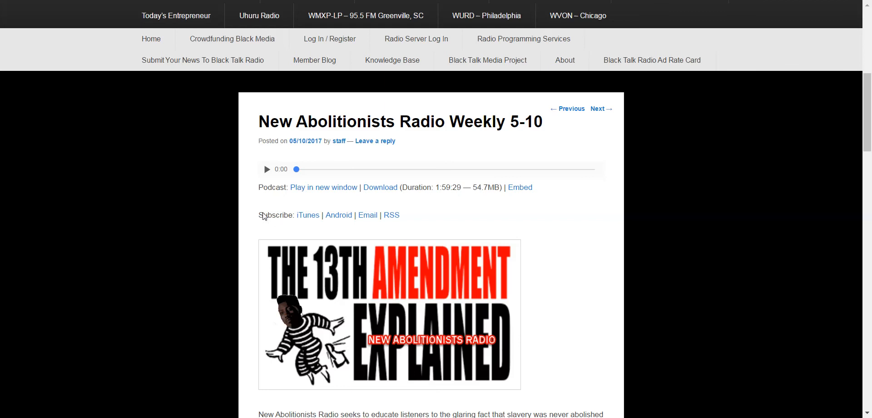
scroll(258, 217, "down", 10)
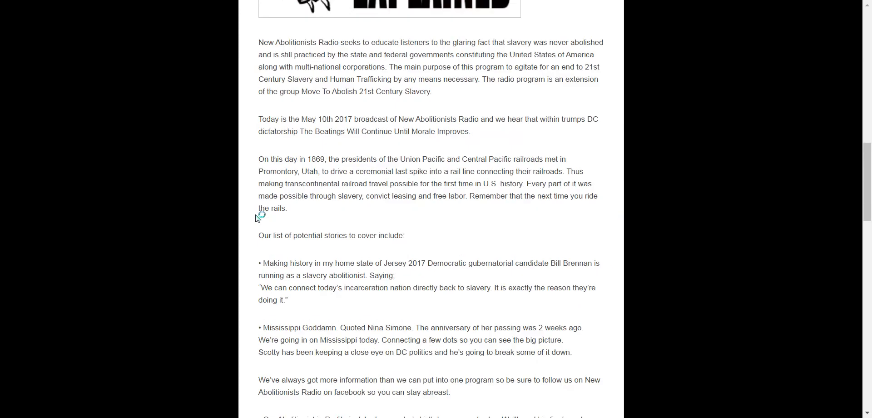
scroll(254, 217, "down", 20)
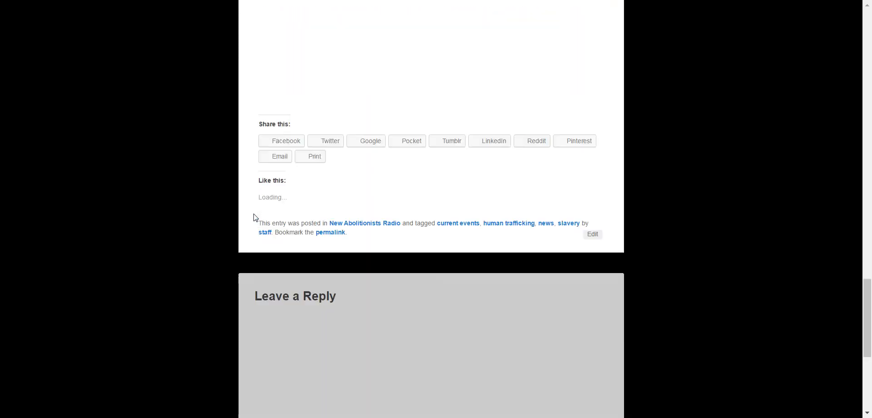
scroll(254, 217, "up", 10)
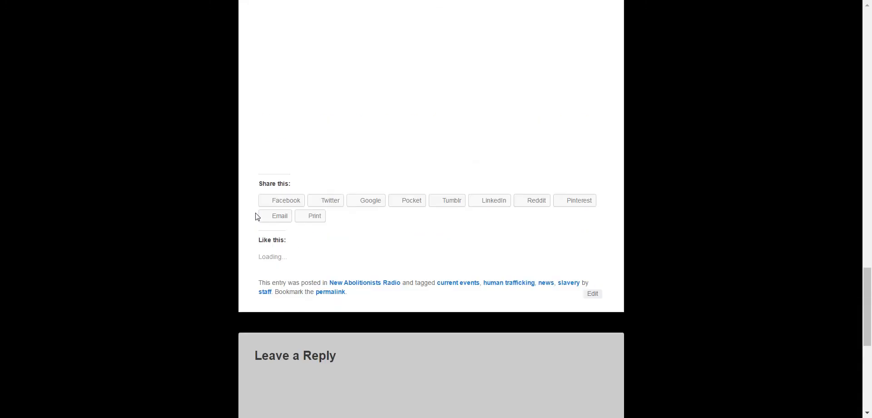
scroll(254, 210, "up", 10)
scroll(255, 204, "up", 5)
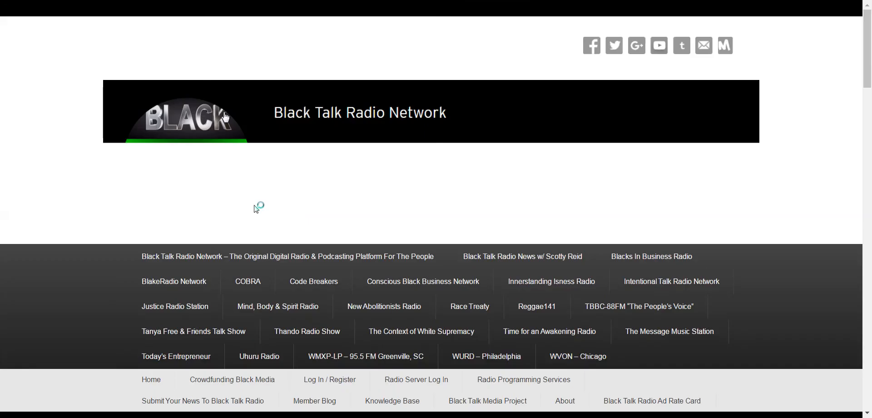
scroll(255, 204, "down", 6)
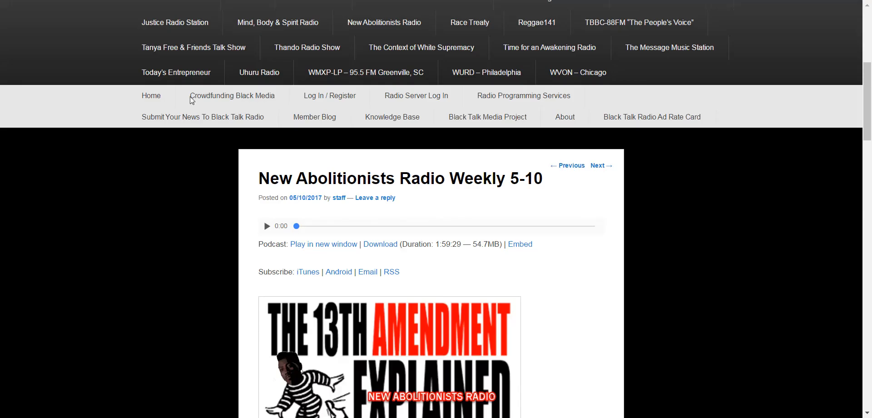
Step: Open the site's home page and look through the recent posts down to New Abolitionists Radio Weekly 5-10
left_click(154, 99)
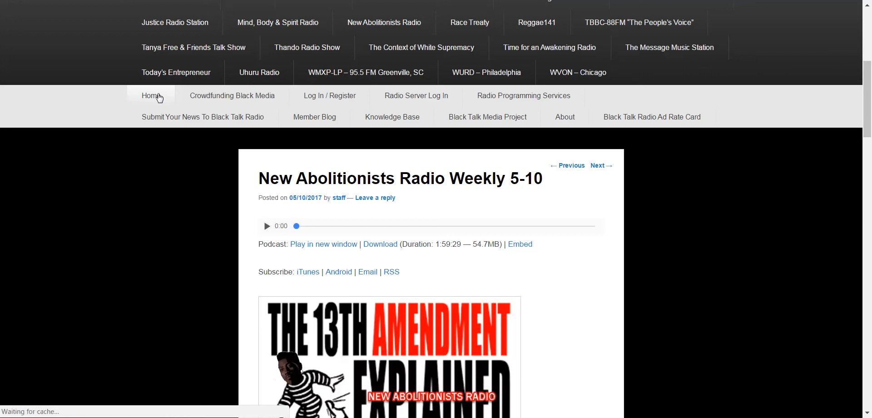
left_click(159, 97)
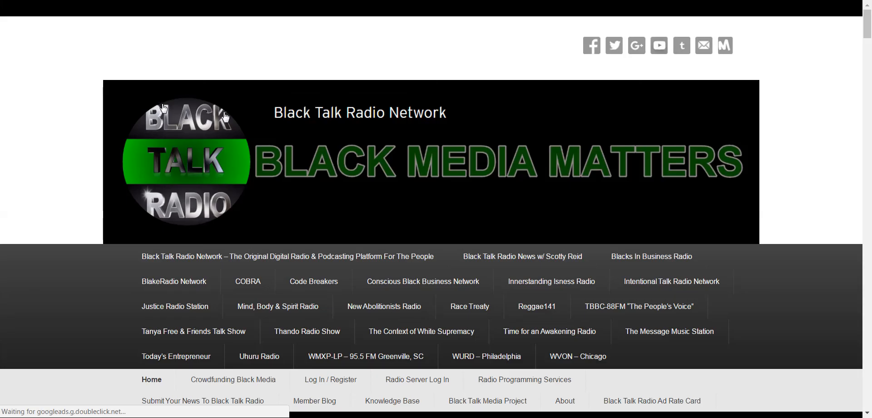
scroll(162, 111, "down", 3)
scroll(162, 113, "down", 2)
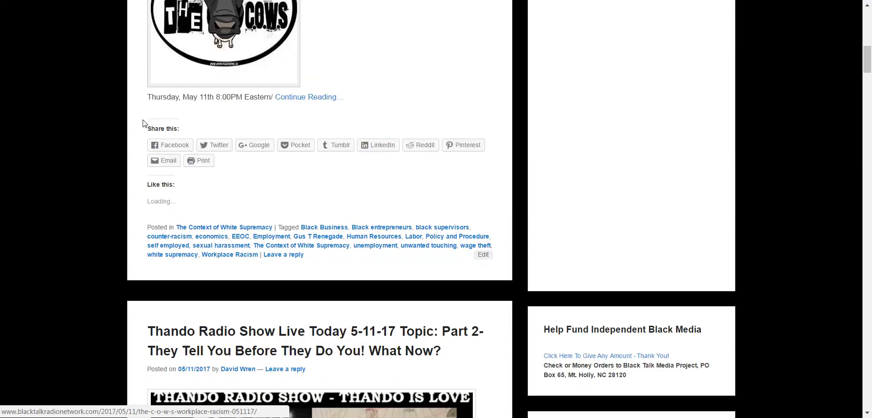
scroll(146, 123, "up", 2)
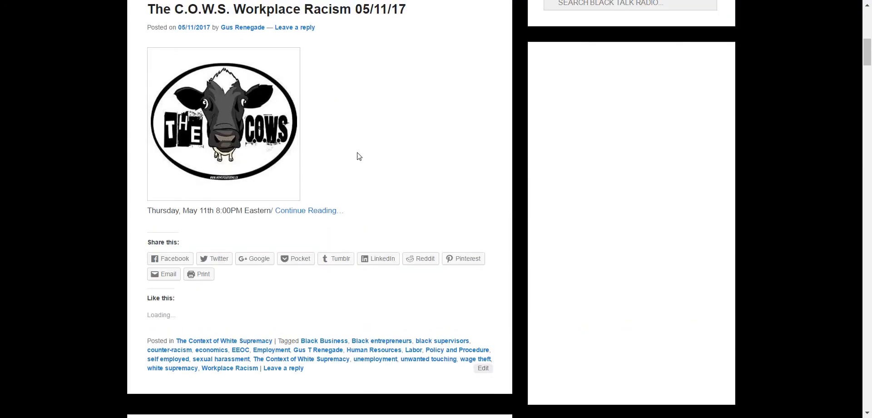
scroll(359, 157, "down", 10)
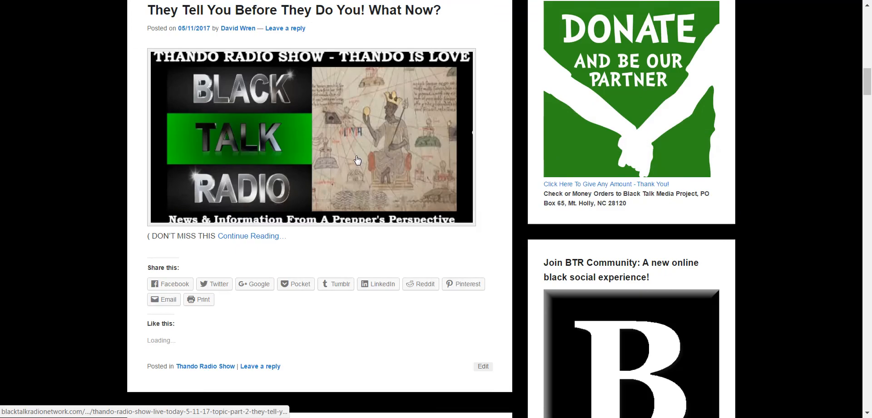
scroll(356, 159, "down", 3)
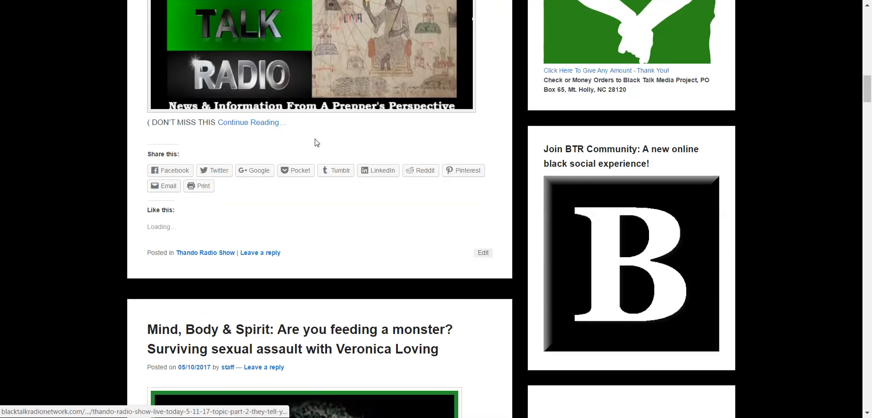
scroll(323, 179, "down", 5)
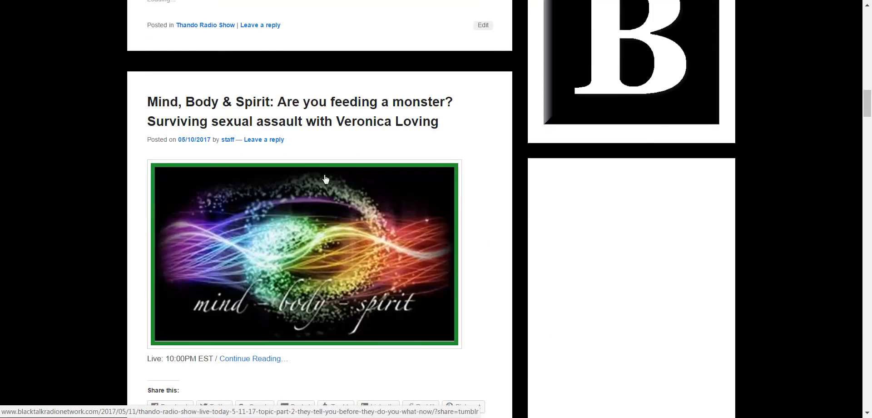
scroll(110, 229, "down", 12)
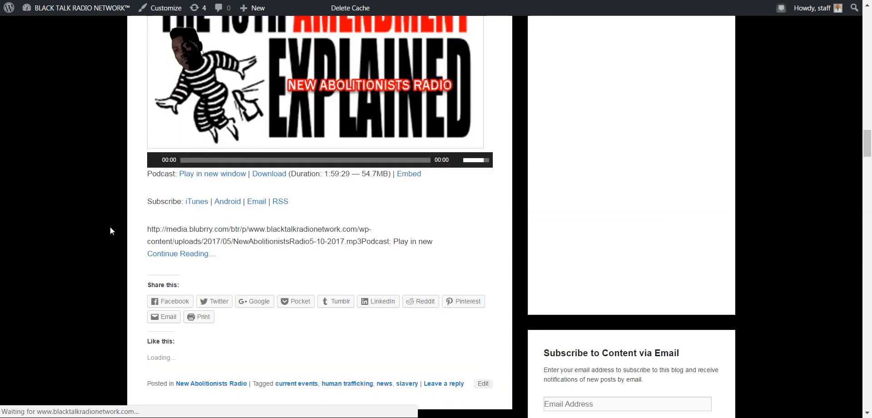
Step: Examine the home page's New Abolitionists Radio Weekly 5-10 entry and the BTR News entry below it
scroll(110, 228, "down", 5)
scroll(111, 228, "up", 3)
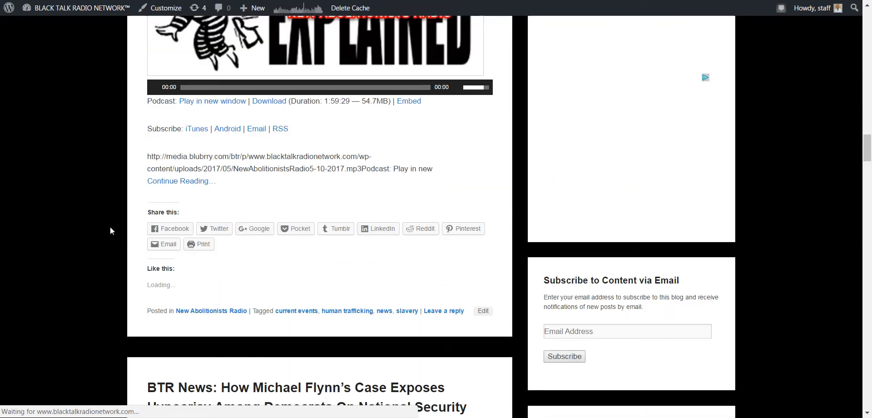
scroll(110, 229, "down", 3)
scroll(110, 229, "up", 4)
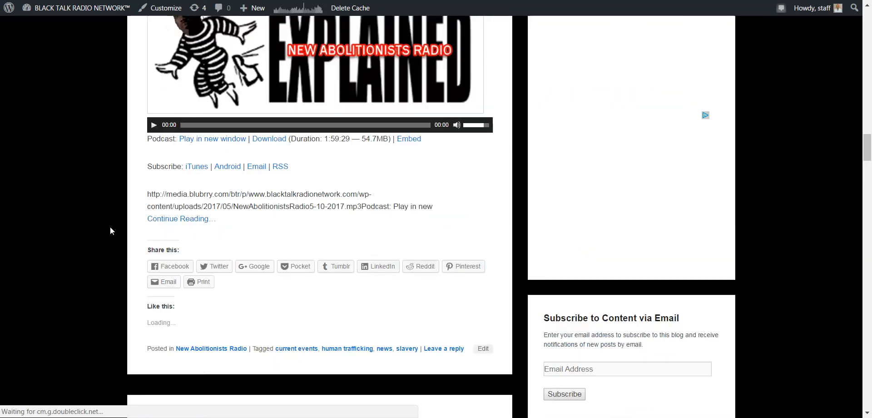
scroll(309, 128, "down", 1)
scroll(309, 128, "down", 5)
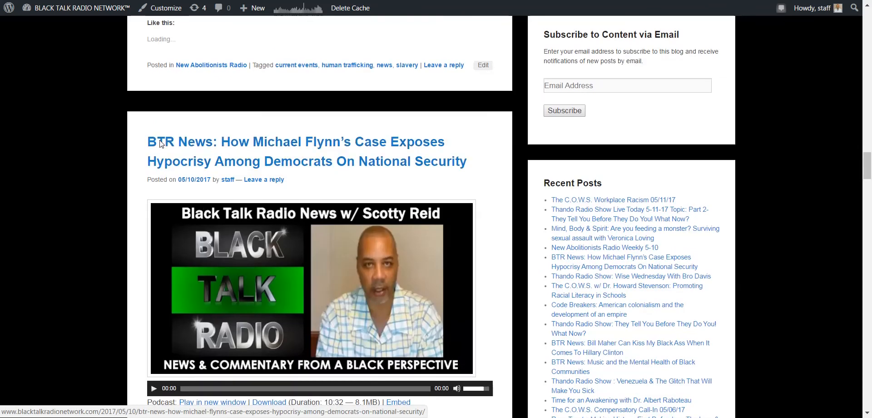
scroll(160, 144, "up", 2)
scroll(160, 140, "up", 4)
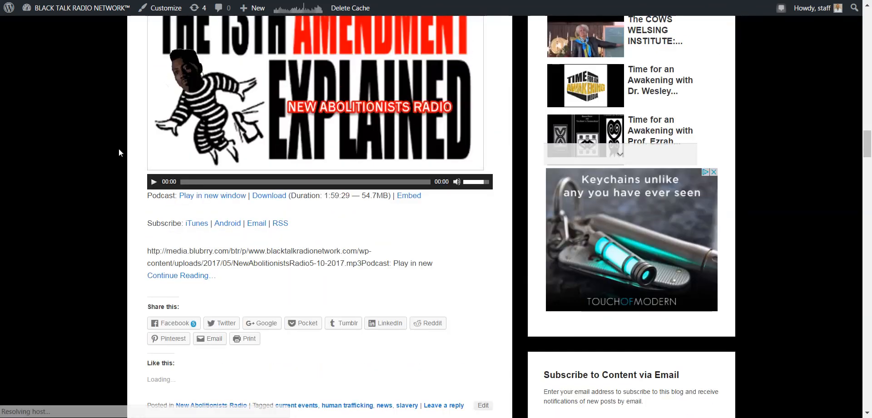
Step: Test the podcast player in the home page's New Abolitionists Radio Weekly 5-10 entry by starting and pausing playback
scroll(119, 149, "up", 3)
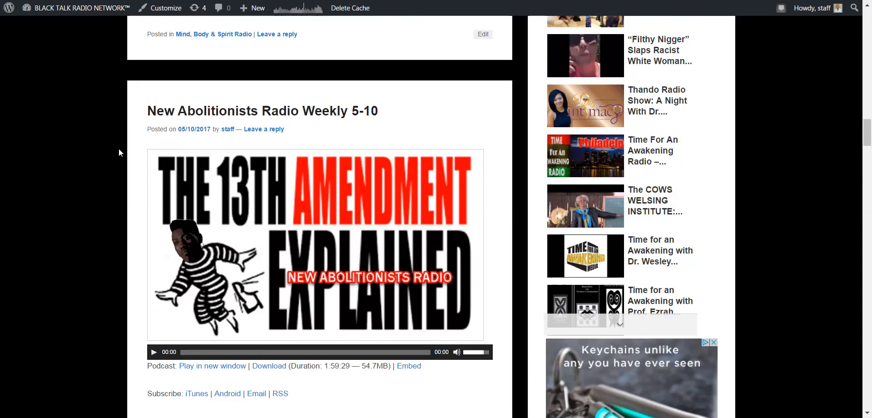
scroll(190, 359, "up", 1)
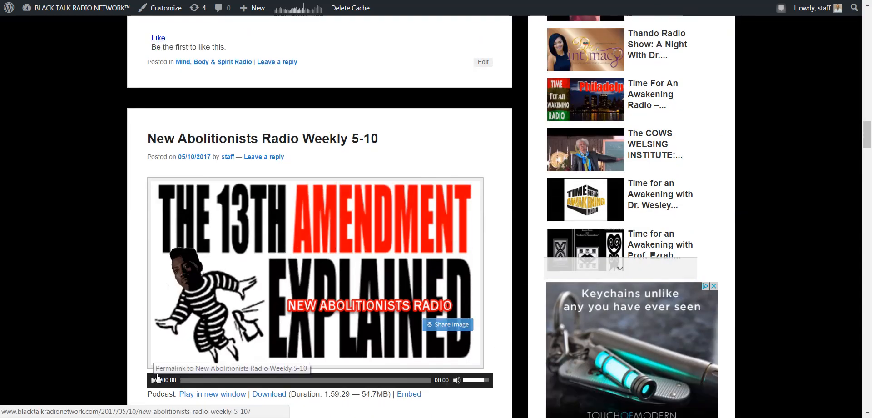
left_click(154, 381)
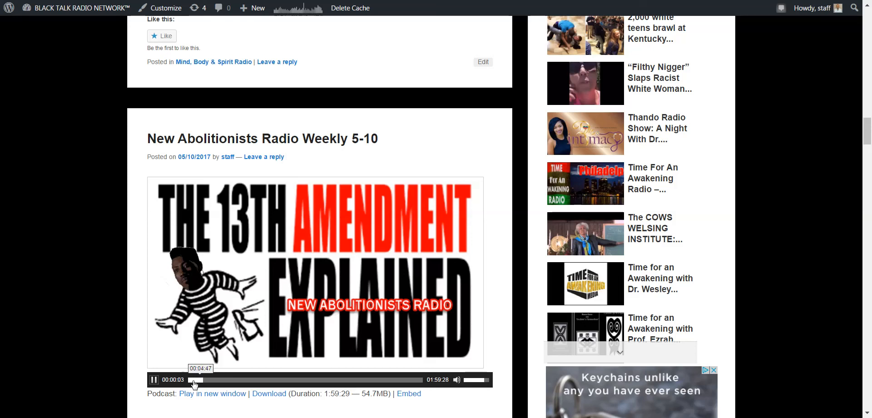
left_click(154, 380)
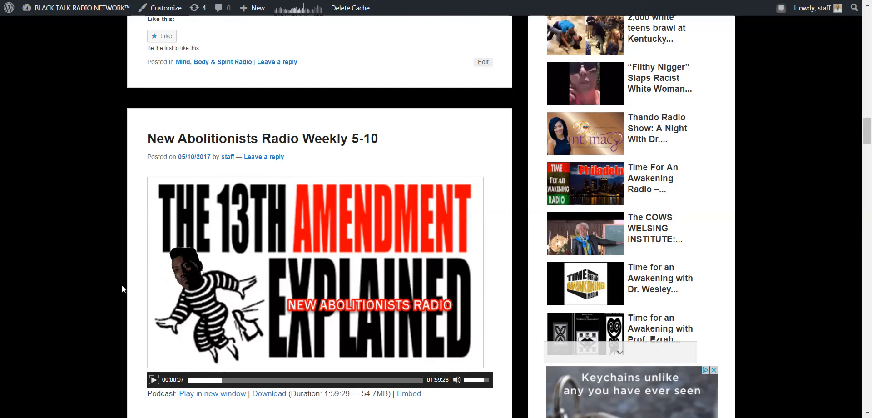
Step: Open the New Abolitionists Radio podcasts category page and check its New Abolitionists Radio Weekly 5-10 entry
scroll(122, 285, "up", 8)
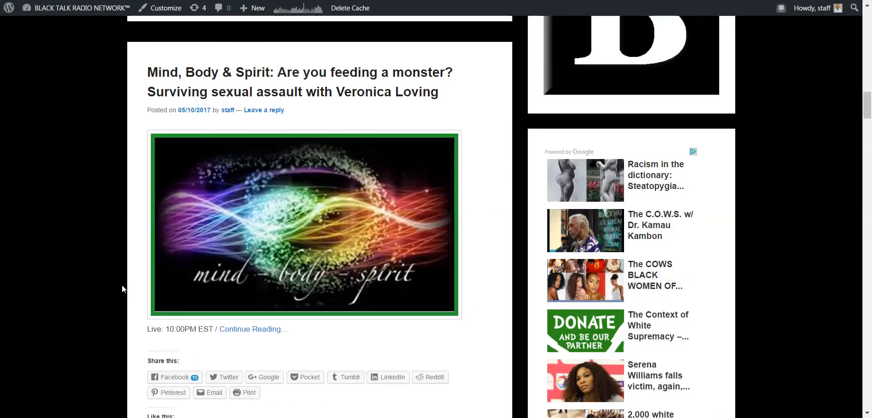
scroll(122, 284, "up", 20)
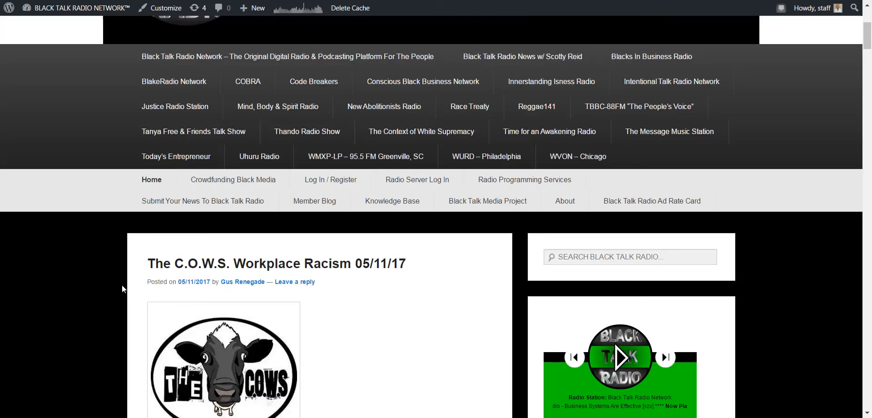
scroll(122, 289, "up", 1)
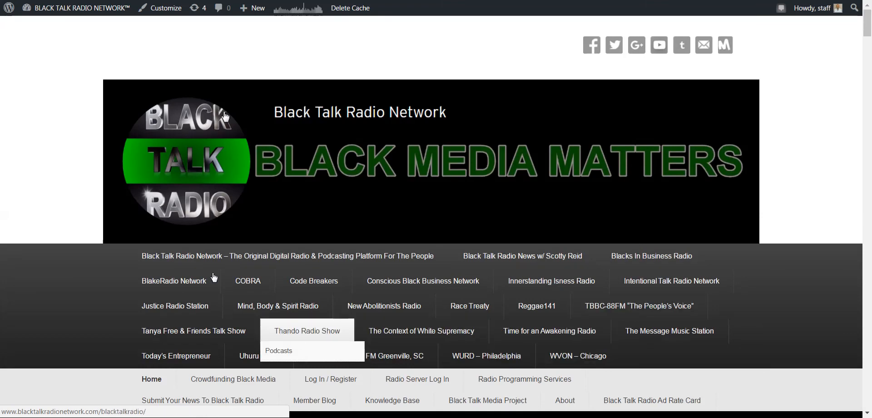
scroll(168, 280, "down", 3)
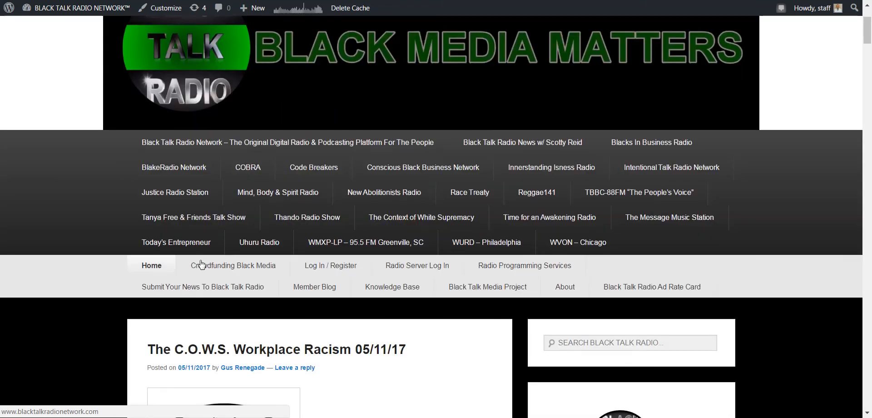
mouse_move(206, 223)
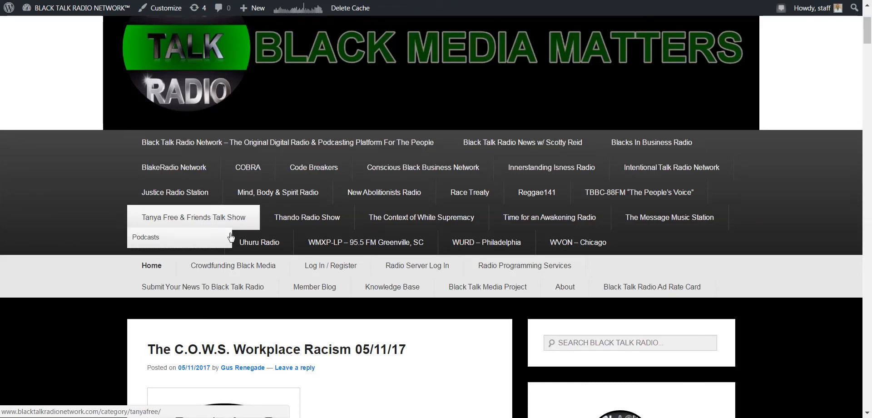
mouse_move(331, 219)
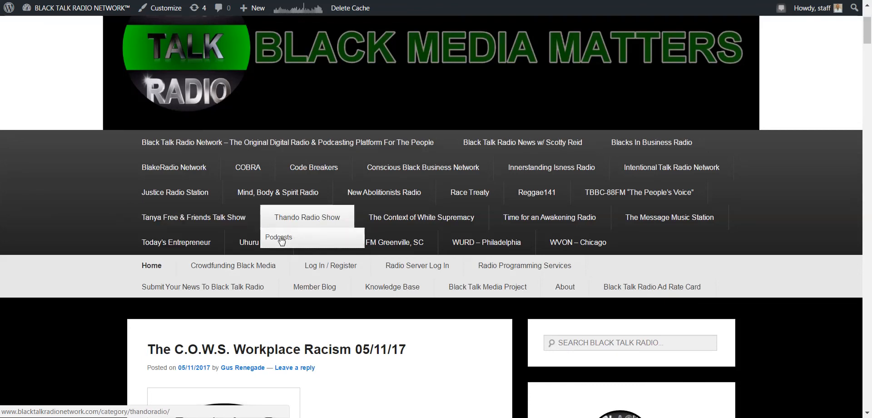
mouse_move(361, 194)
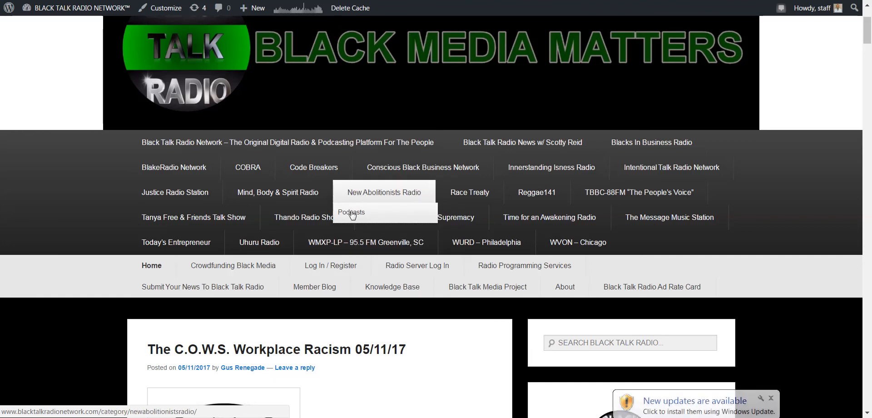
left_click(353, 214)
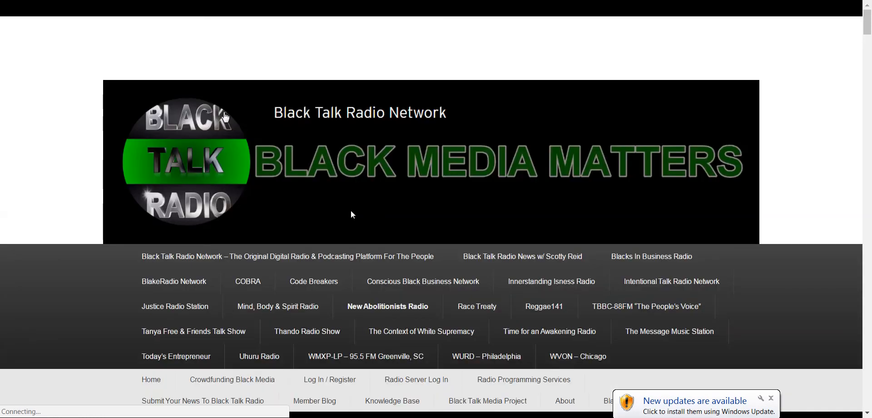
scroll(353, 214, "down", 8)
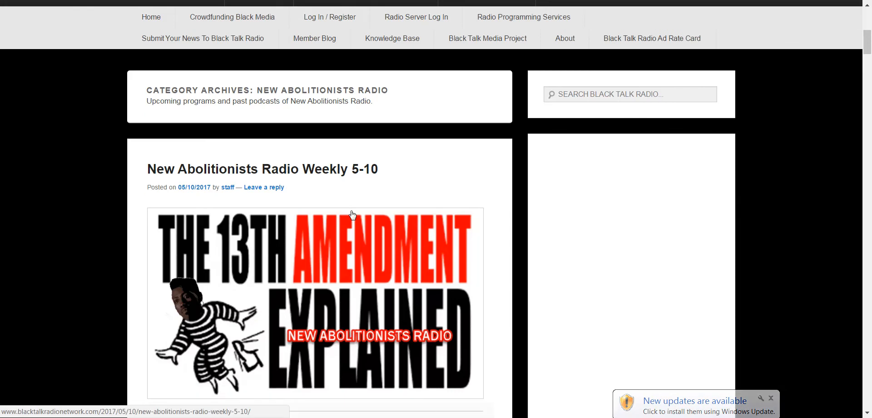
scroll(352, 214, "down", 7)
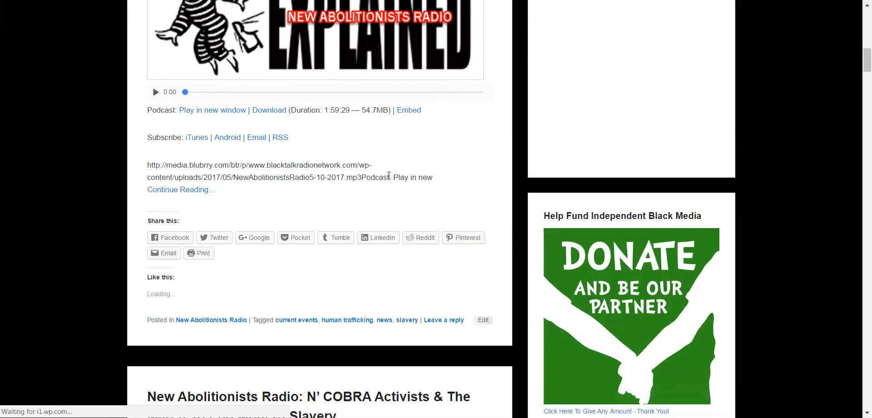
Step: Look through the older New Abolitionists Radio entries on the category page down to the 04/19/2017 post, and return to the newest entry
scroll(389, 175, "down", 5)
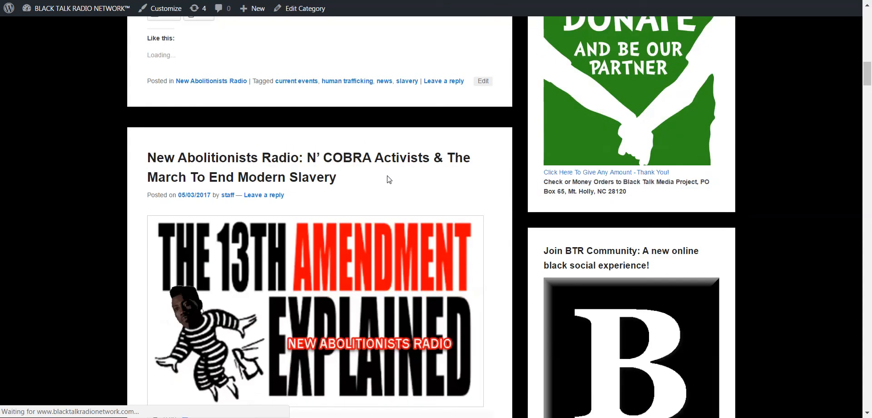
scroll(389, 180, "down", 7)
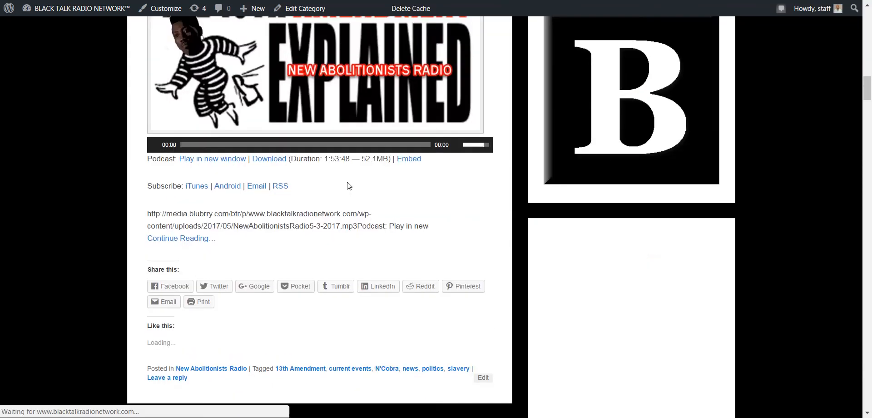
scroll(256, 175, "down", 12)
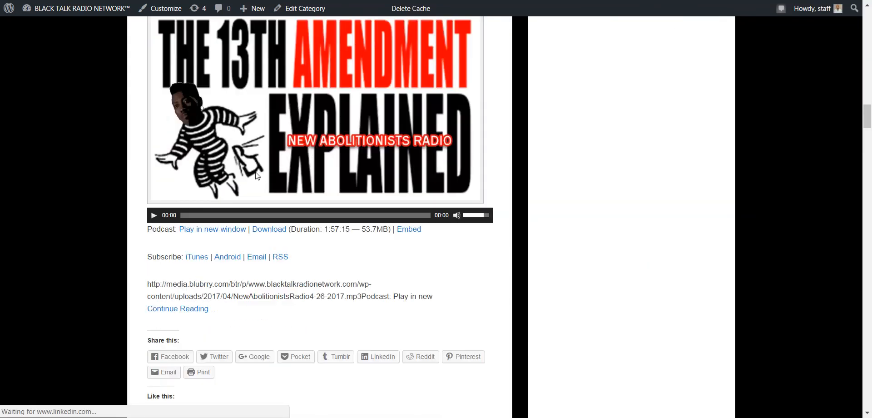
scroll(256, 175, "down", 3)
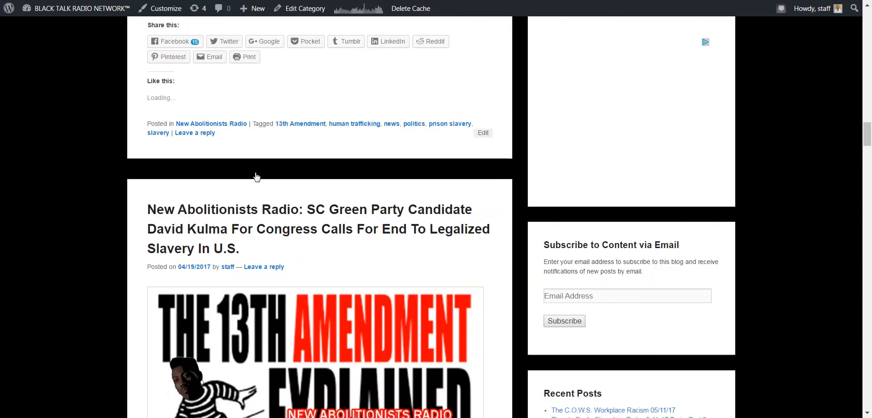
scroll(256, 175, "down", 1)
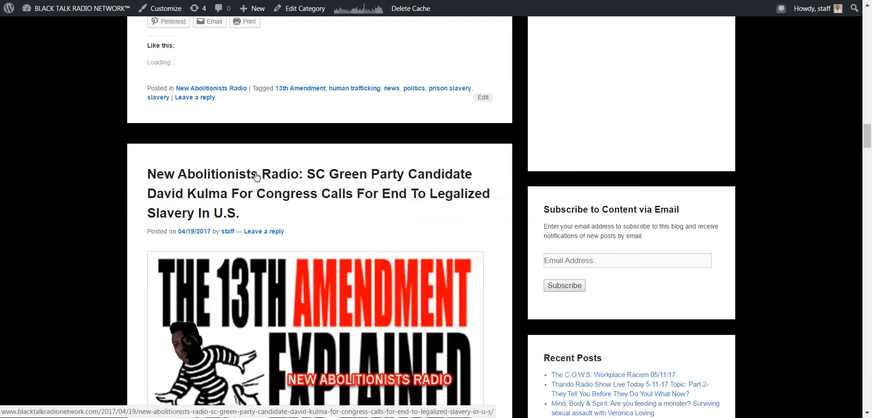
scroll(256, 176, "up", 20)
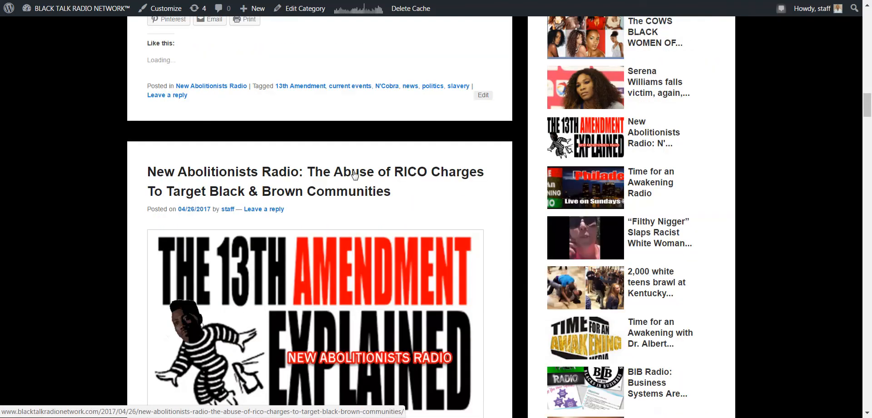
scroll(355, 175, "up", 15)
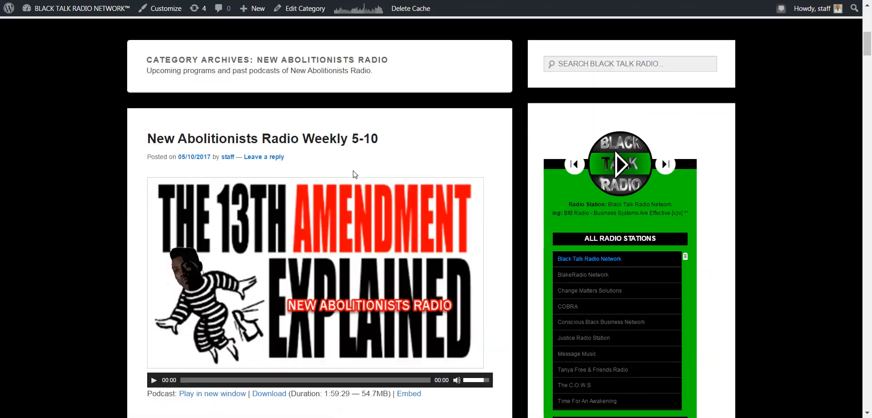